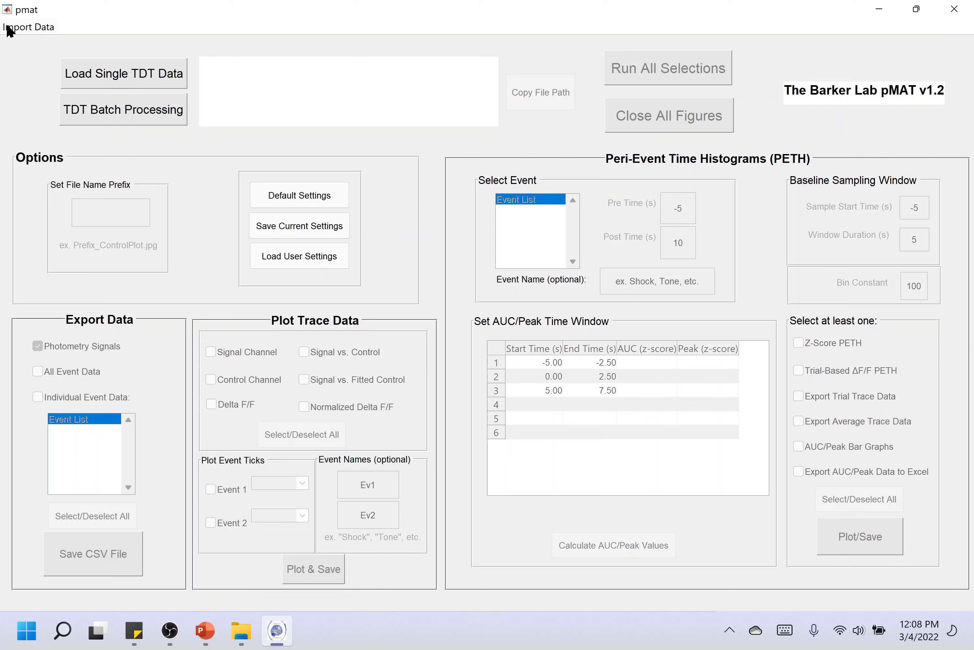
Import the recording CSV file Session11_PhotoData_pMAT from the PHT_TestData\Session11\pMatFormatted folder in the user's home folder
{"action": "left_click", "coordinate": [9, 27]}
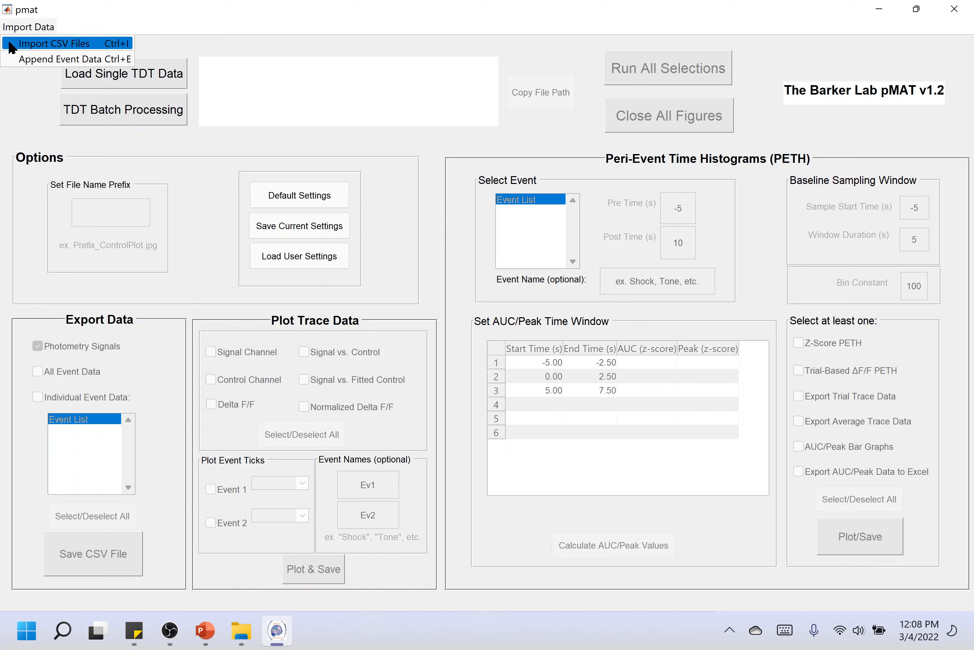
{"action": "left_click", "coordinate": [10, 43]}
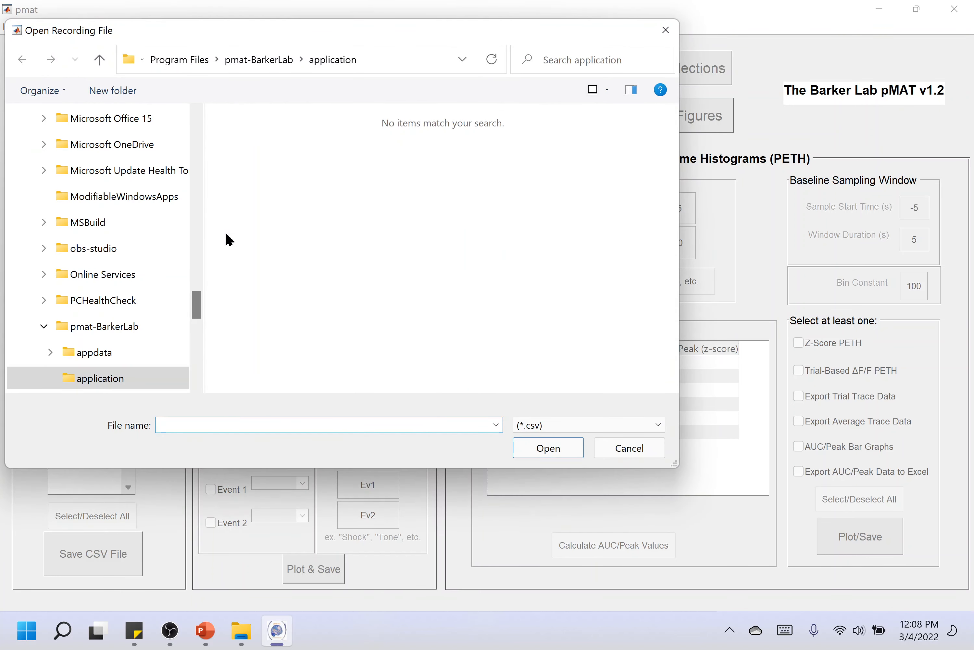
{"action": "left_click_drag", "start_coordinate": [196, 304], "coordinate": [204, 228]}
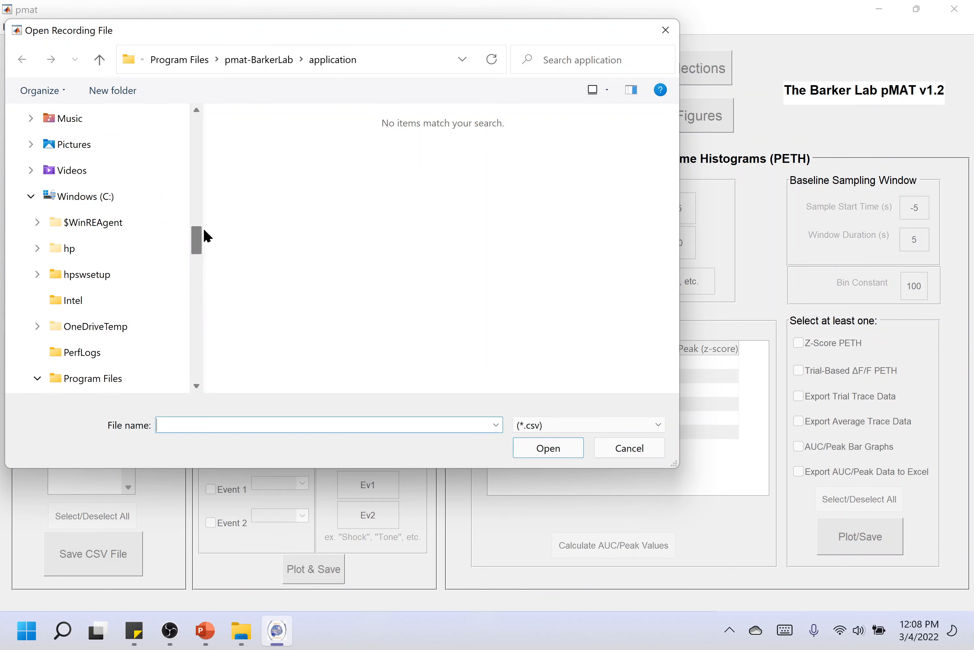
{"action": "left_click", "coordinate": [134, 204]}
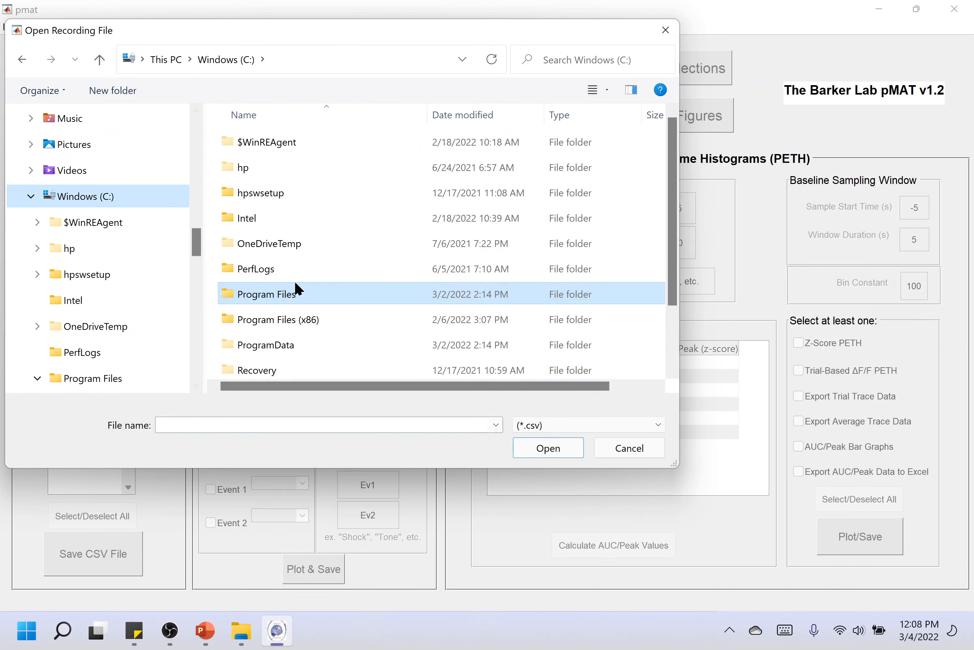
{"action": "scroll", "coordinate": [297, 289], "scroll_direction": "down", "scroll_amount": 1}
{"action": "double_click", "coordinate": [294, 342]}
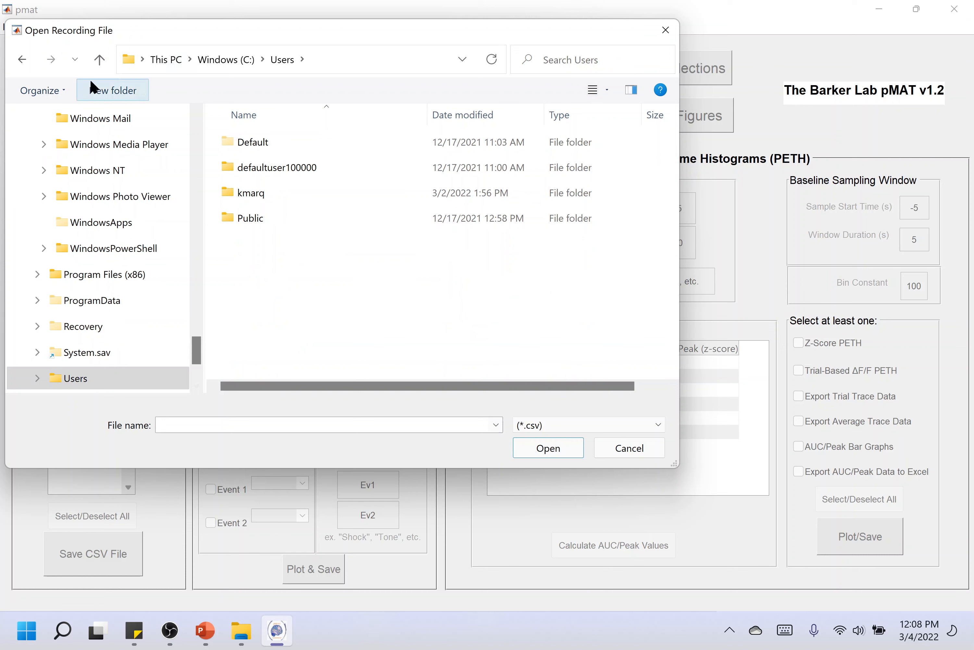
{"action": "double_click", "coordinate": [273, 192]}
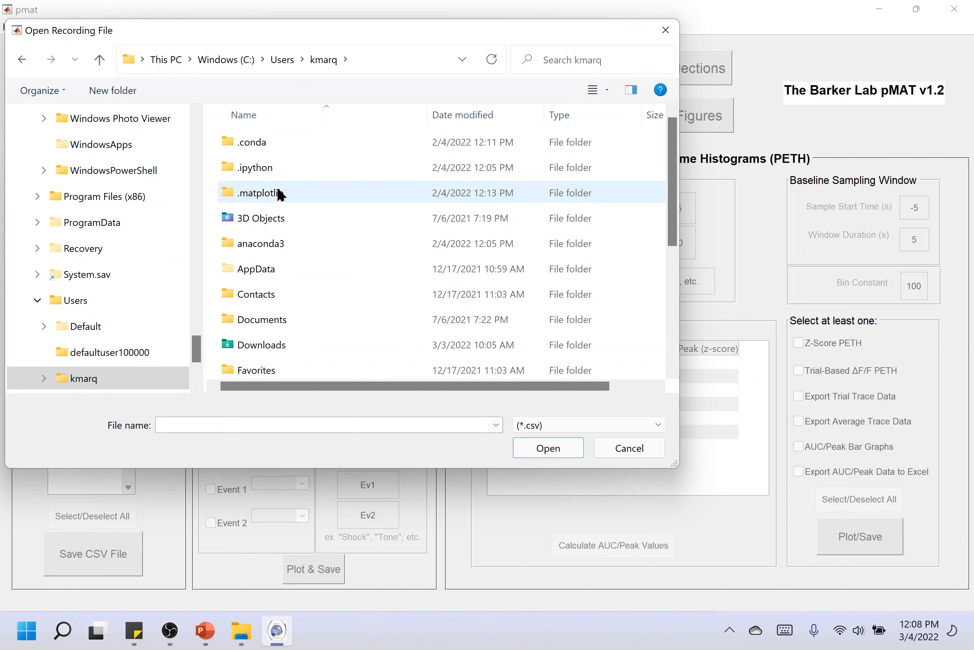
{"action": "scroll", "coordinate": [326, 321], "scroll_direction": "down", "scroll_amount": 3}
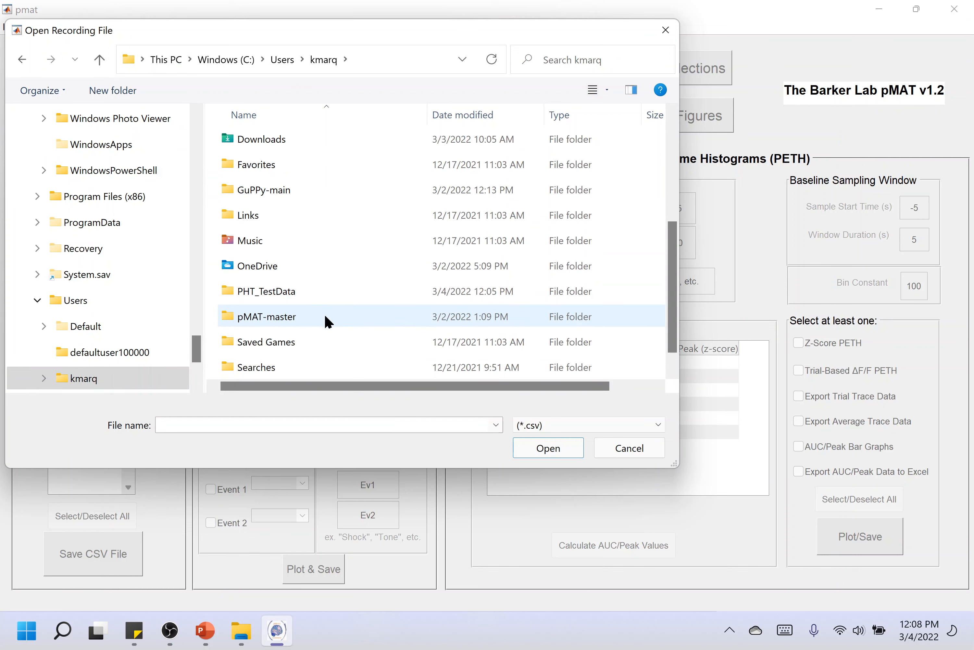
{"action": "double_click", "coordinate": [283, 290]}
{"action": "double_click", "coordinate": [252, 144]}
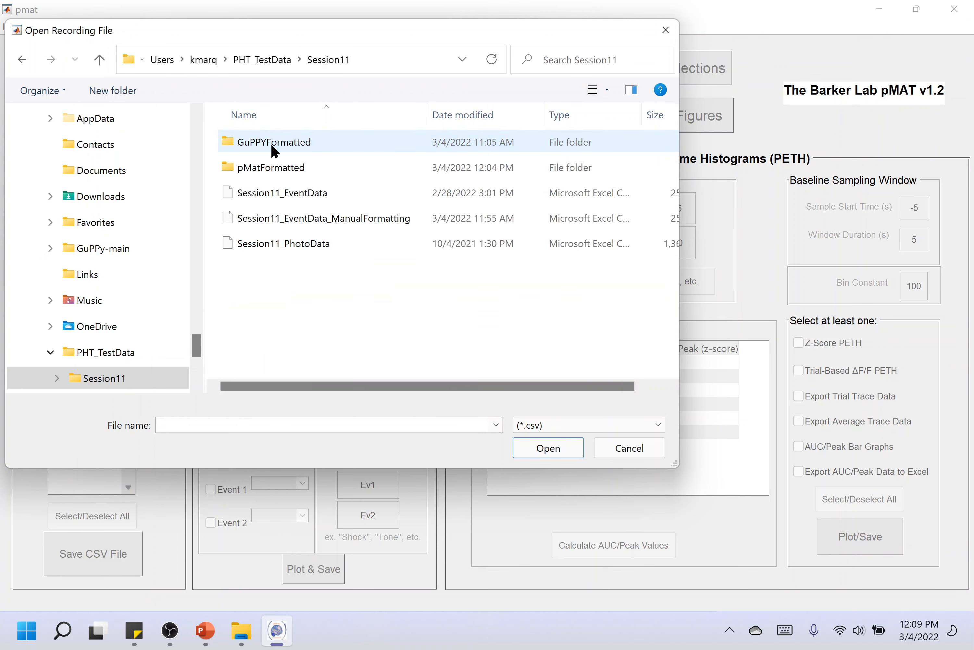
{"action": "double_click", "coordinate": [302, 168]}
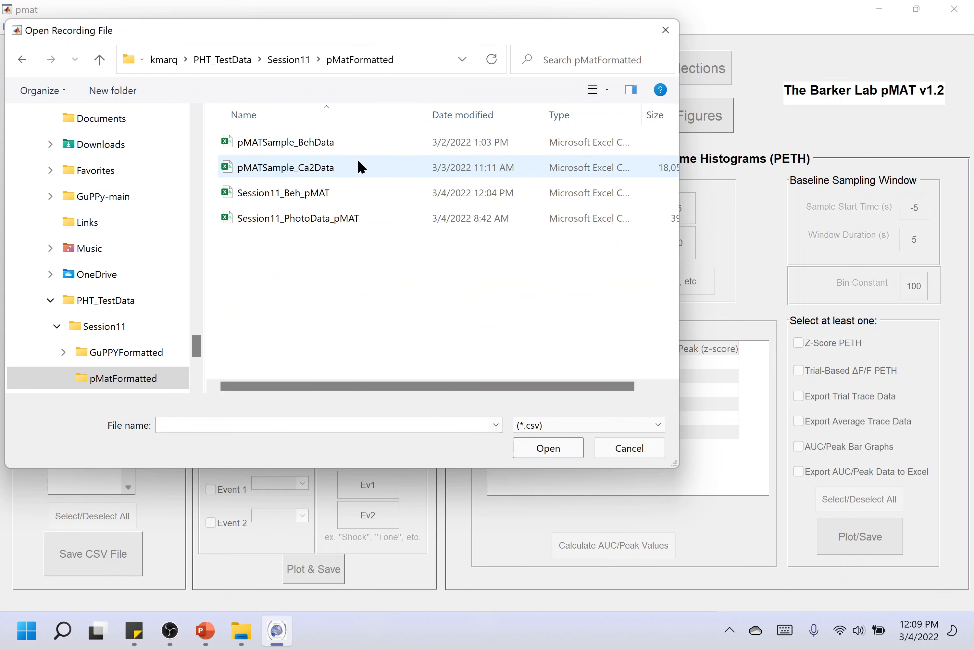
{"action": "left_click", "coordinate": [367, 218]}
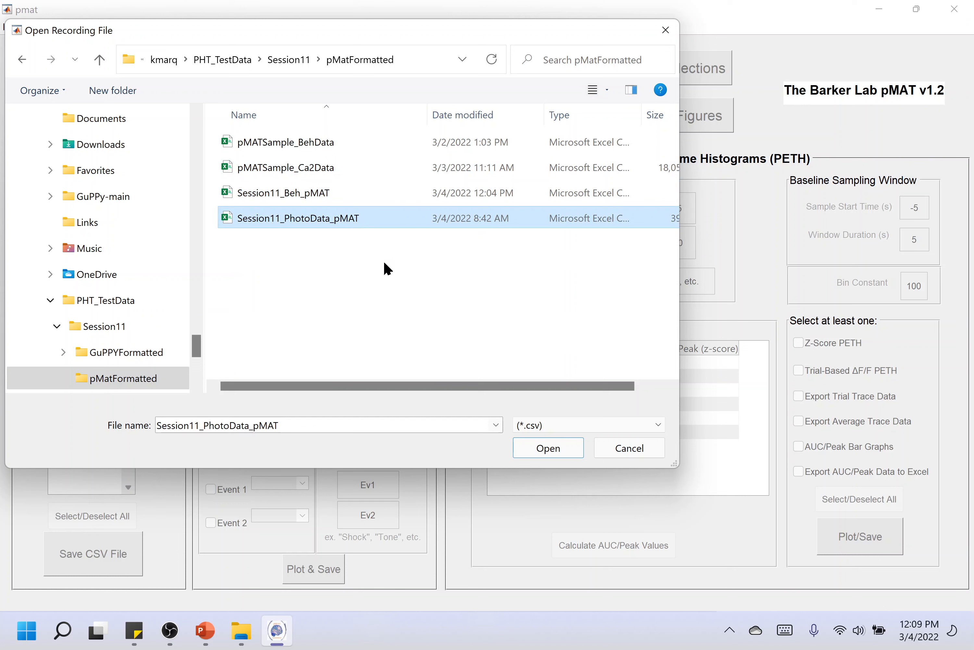
{"action": "left_click", "coordinate": [546, 451]}
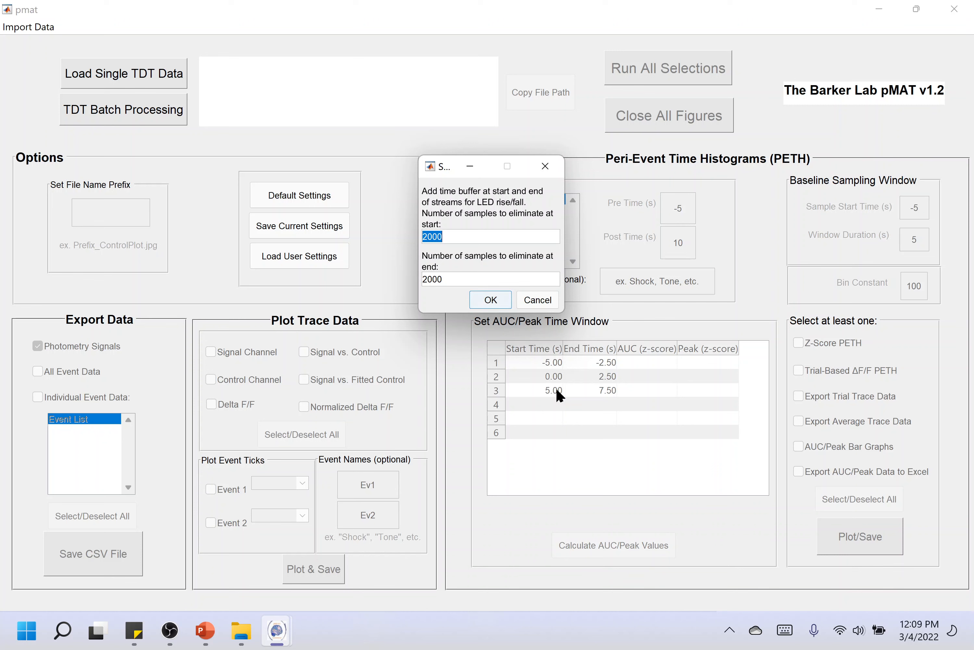
Eliminate 1713 samples at the start and 0 at the end of the streams, and load Session11_Beh_pMAT as the event file
{"action": "type", "text": "1713"}
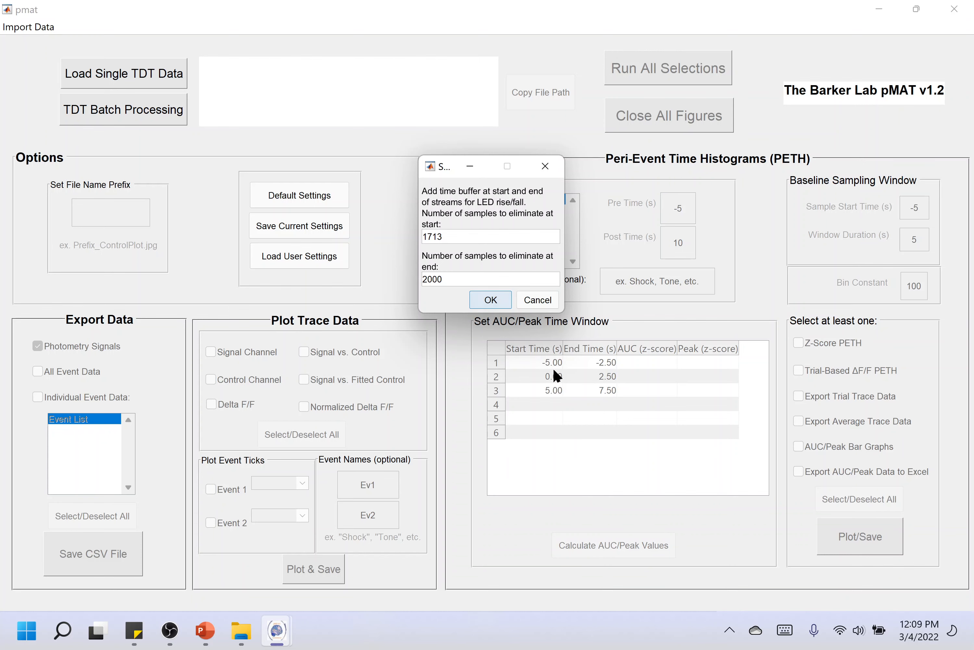
{"action": "left_click_drag", "start_coordinate": [468, 278], "coordinate": [382, 267]}
{"action": "type", "text": "0"}
{"action": "left_click", "coordinate": [480, 298]}
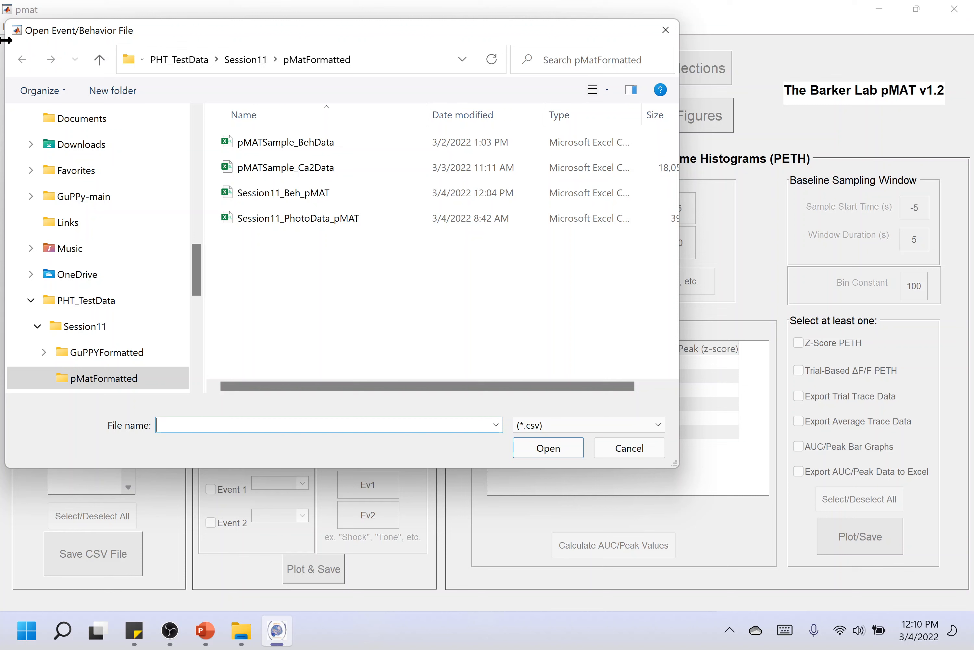
{"action": "left_click", "coordinate": [296, 202]}
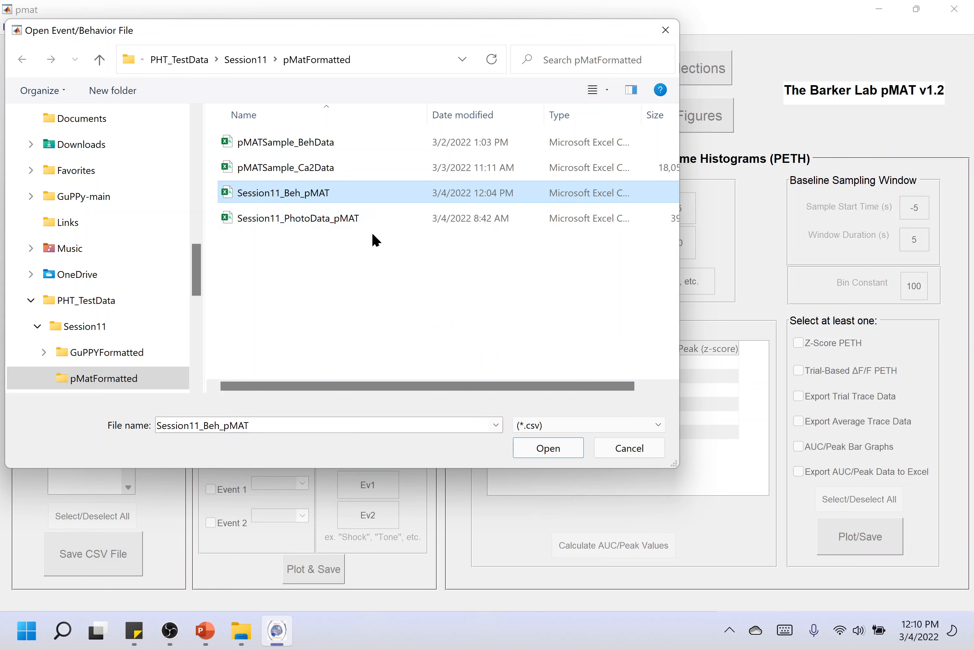
{"action": "left_click", "coordinate": [558, 452]}
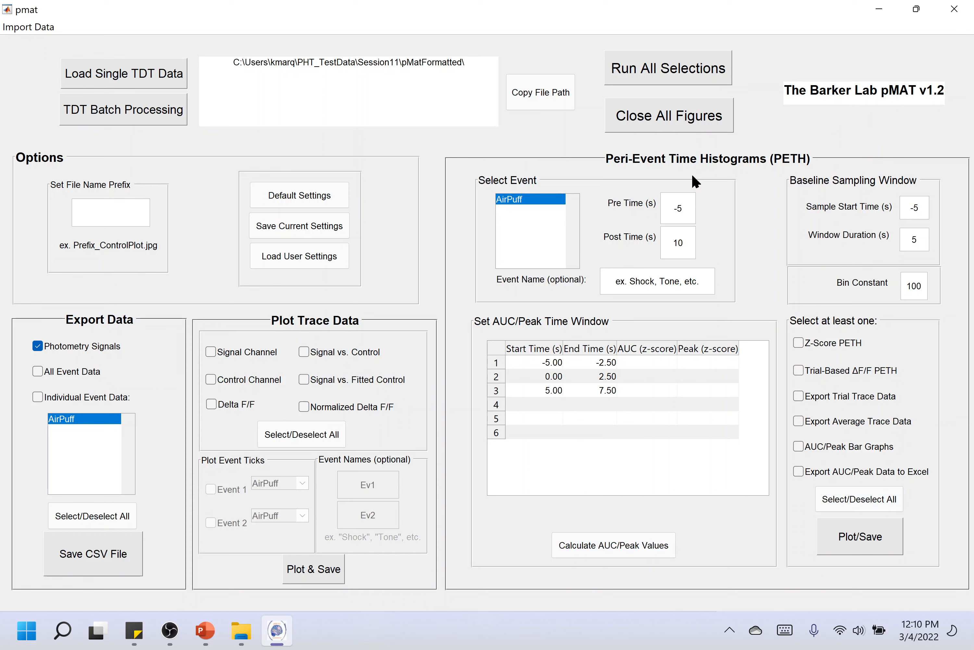
Plot and save the Normalized Delta F/F trace with Event 1 ticks for AirPuff, naming the event AirPuff
{"action": "left_click", "coordinate": [346, 412]}
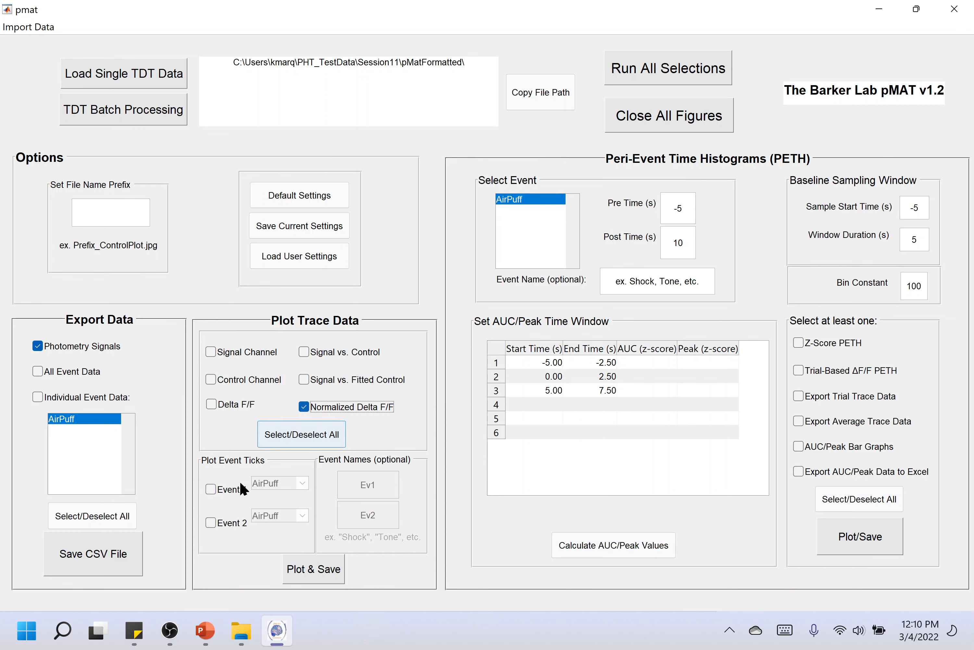
{"action": "left_click", "coordinate": [226, 489]}
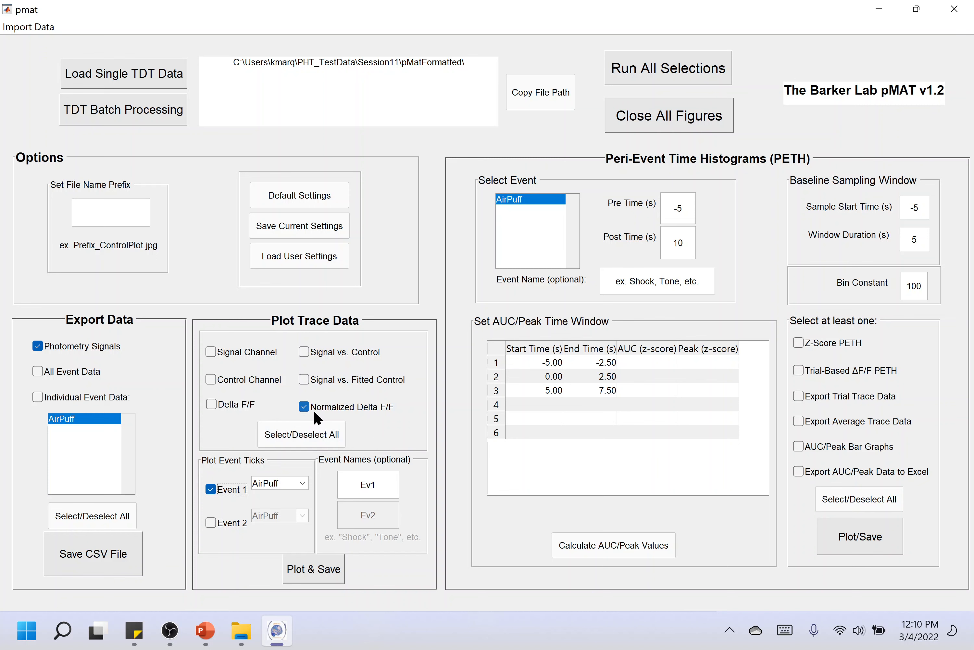
{"action": "key", "text": "Tab"}
{"action": "type", "text": "AirPuff"}
{"action": "left_click", "coordinate": [314, 572]}
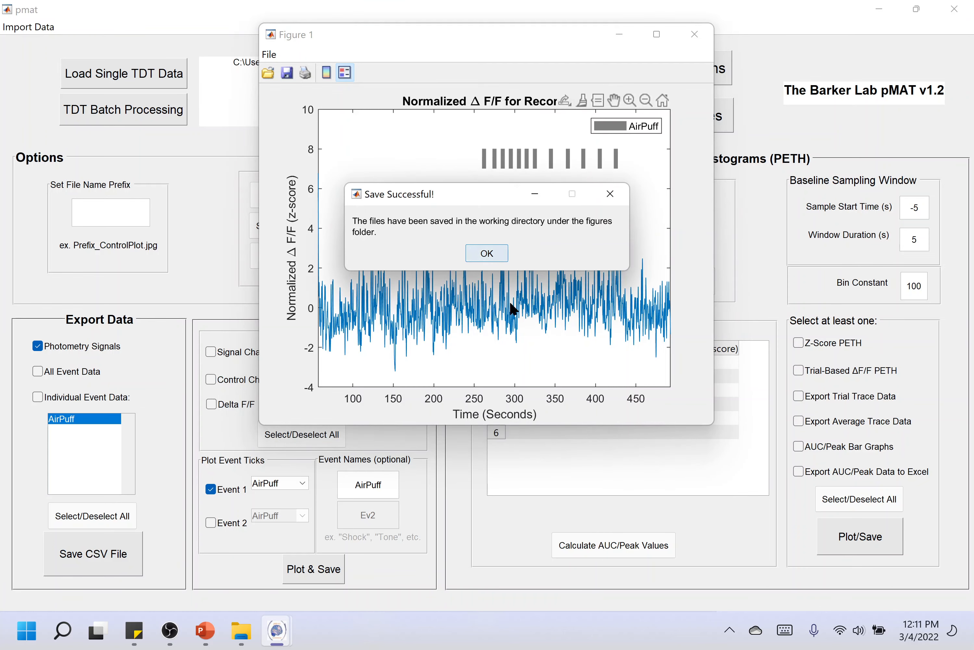
{"action": "left_click", "coordinate": [485, 253]}
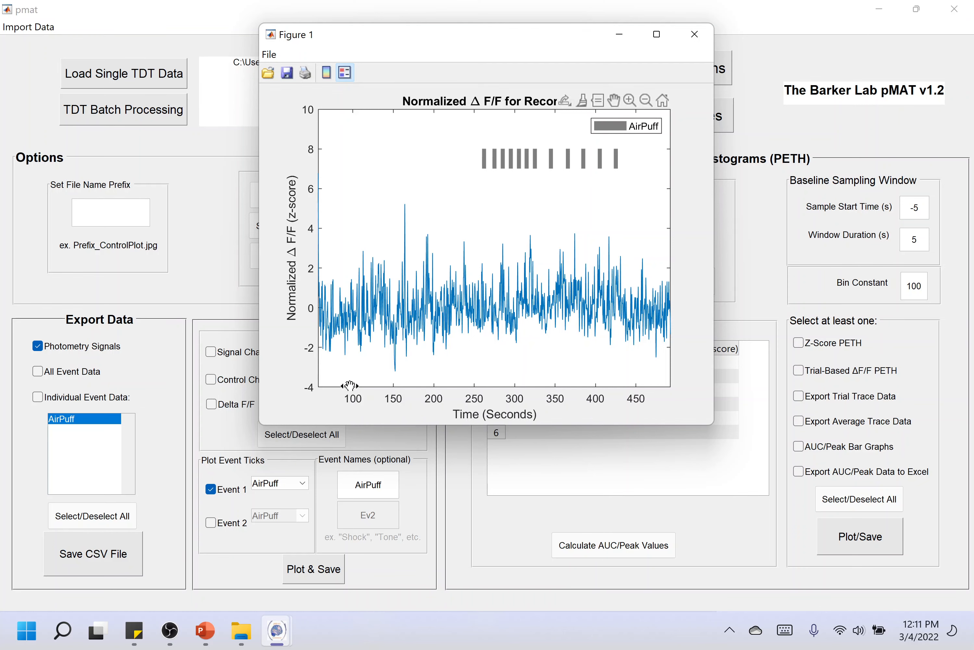
Switch to File Explorer and check the saved figure files in the Figures folder inside pMatFormatted
{"action": "left_click", "coordinate": [242, 631]}
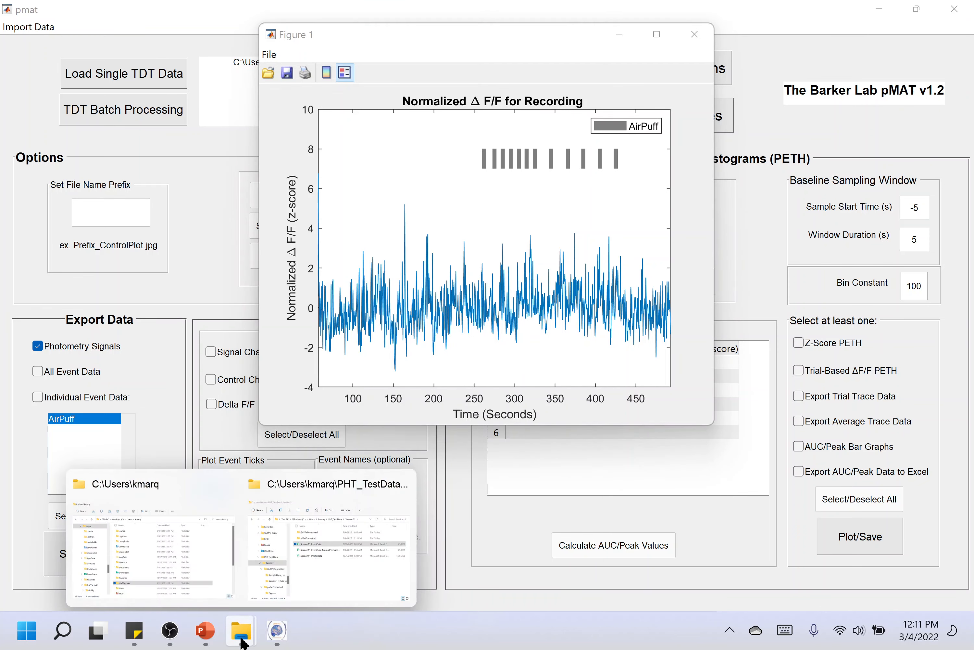
{"action": "left_click", "coordinate": [325, 585]}
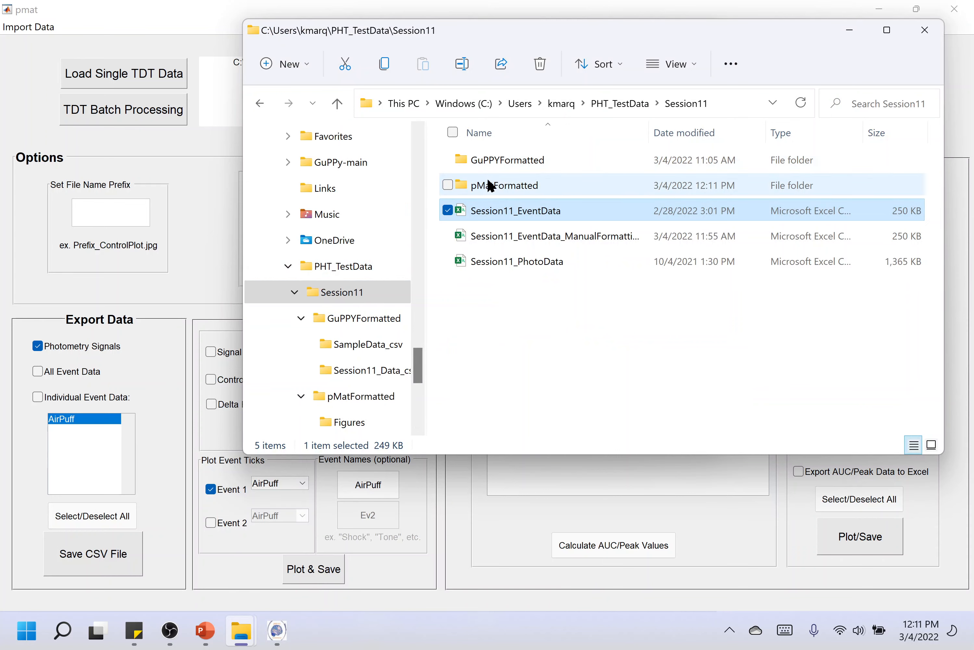
{"action": "double_click", "coordinate": [556, 193]}
{"action": "left_click_drag", "start_coordinate": [566, 41], "coordinate": [495, 142]}
{"action": "left_click_drag", "start_coordinate": [463, 44], "coordinate": [696, 54]}
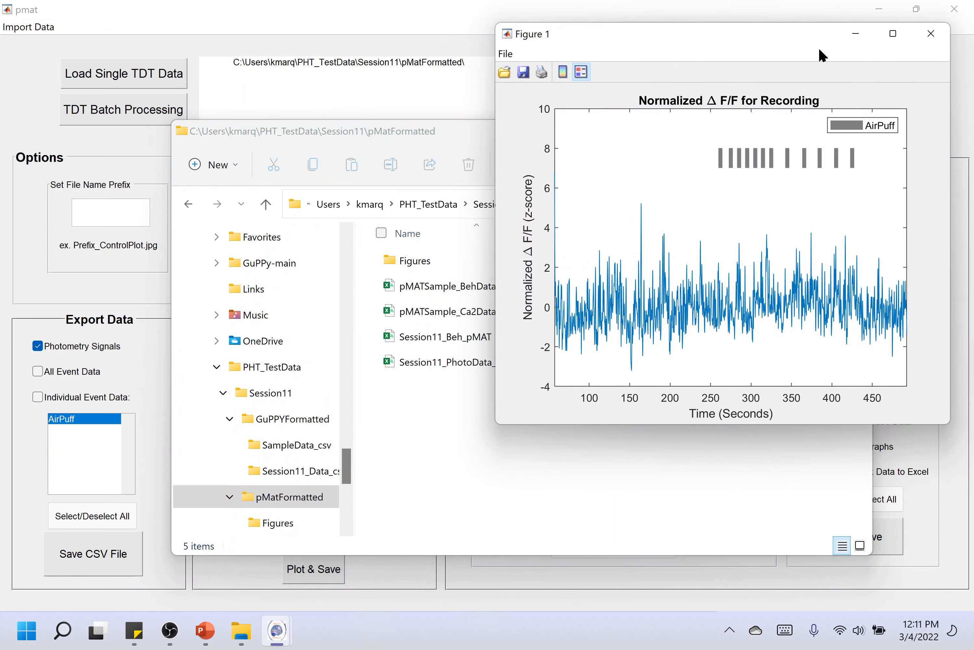
{"action": "left_click", "coordinate": [923, 44]}
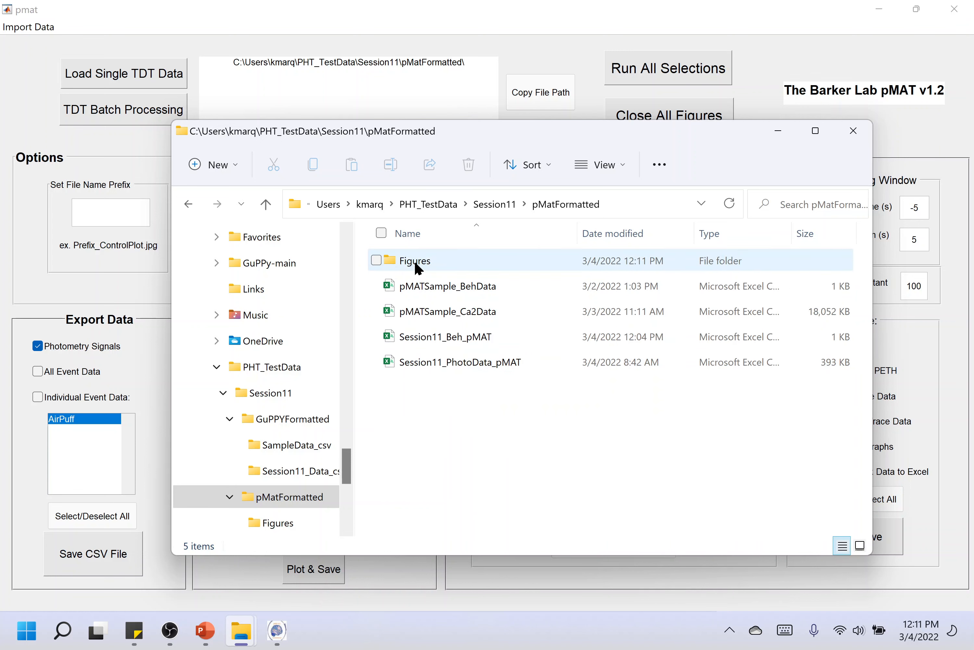
{"action": "mouse_move", "coordinate": [459, 269]}
{"action": "double_click", "coordinate": [460, 267]}
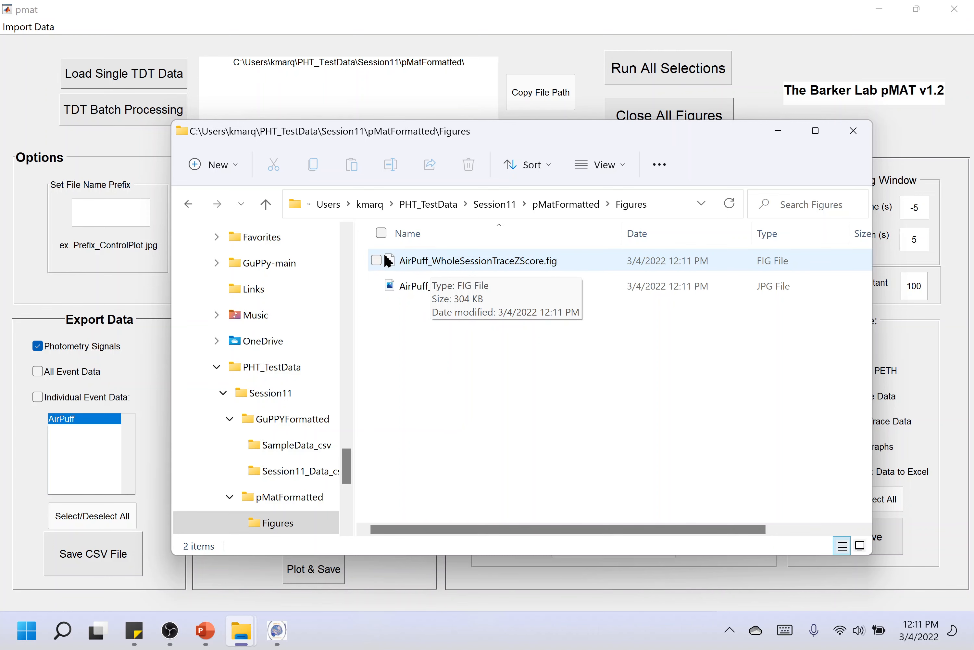
{"action": "left_click", "coordinate": [770, 133]}
Return to the Normalized Delta F/F figure and close it
{"action": "mouse_move", "coordinate": [278, 629]}
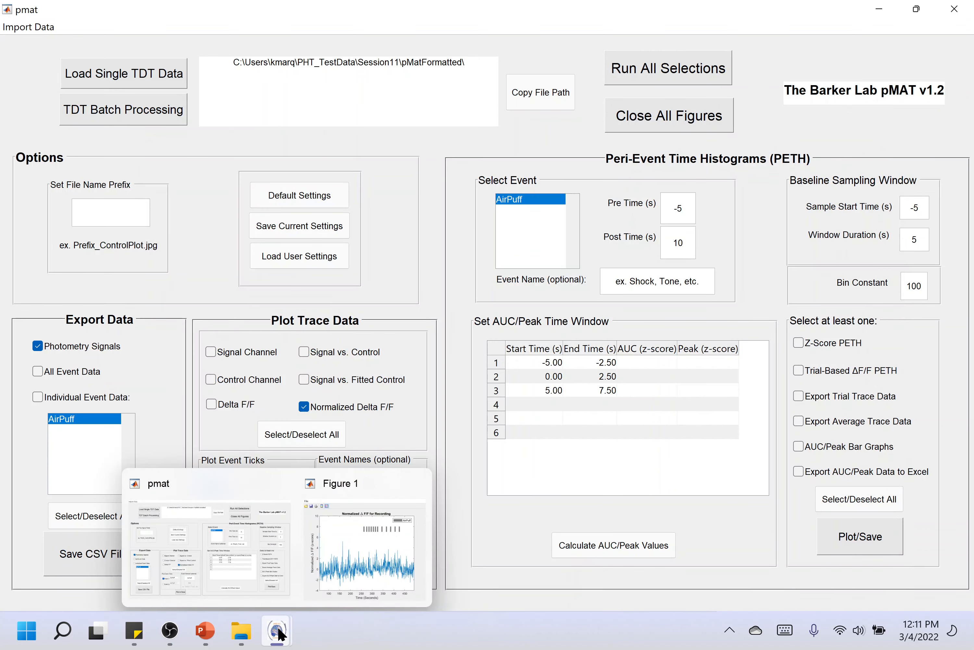
{"action": "left_click", "coordinate": [394, 562]}
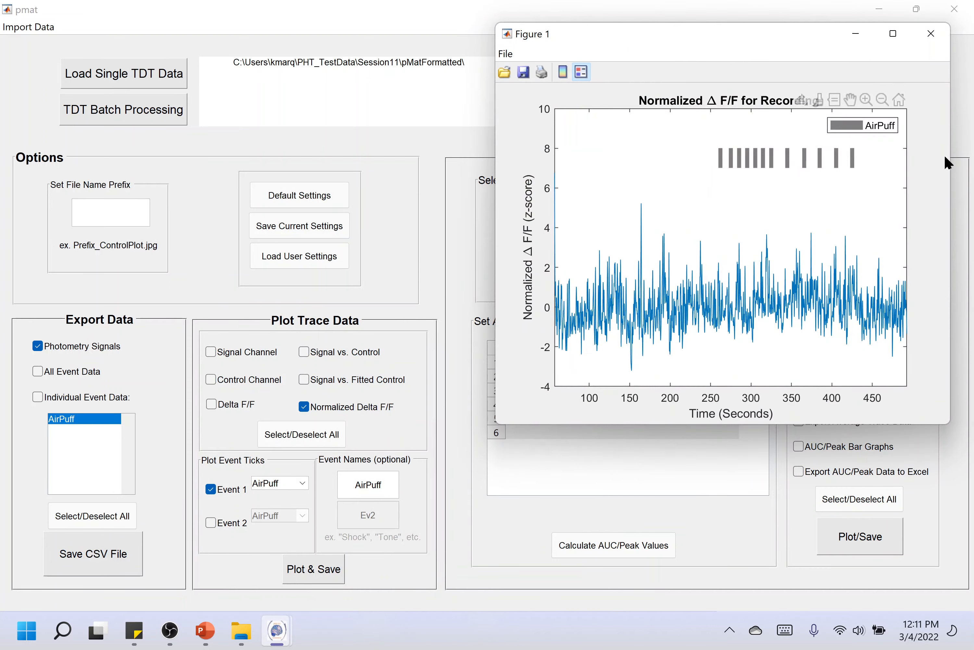
{"action": "left_click", "coordinate": [939, 41]}
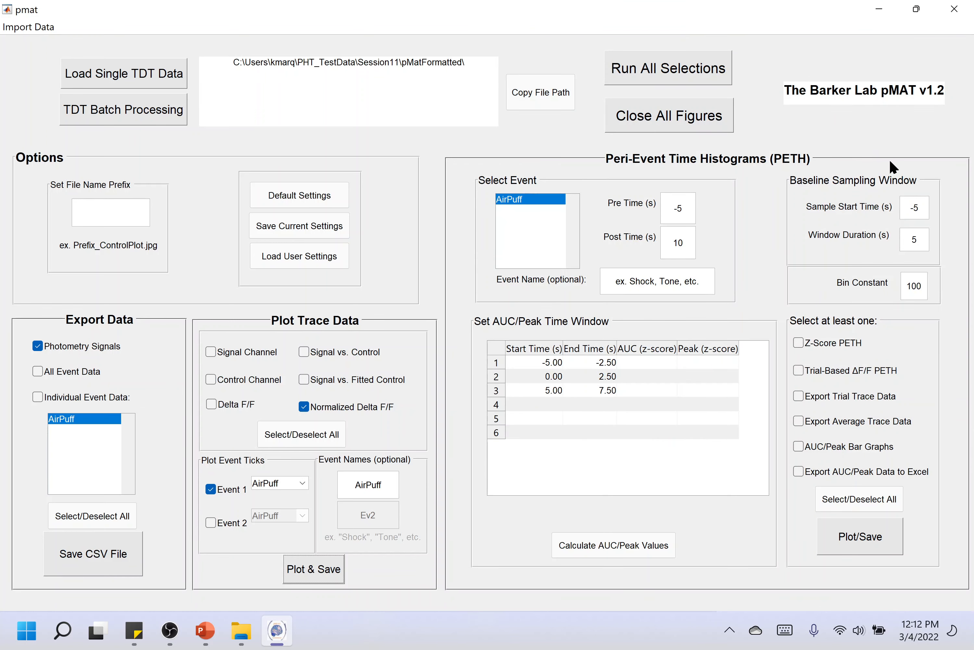
Set up the AirPuff event for the PETH with the name AirPuffTLL, a pre time of -1 s and a post time of 2 s
{"action": "left_click", "coordinate": [543, 204]}
{"action": "left_click", "coordinate": [692, 282]}
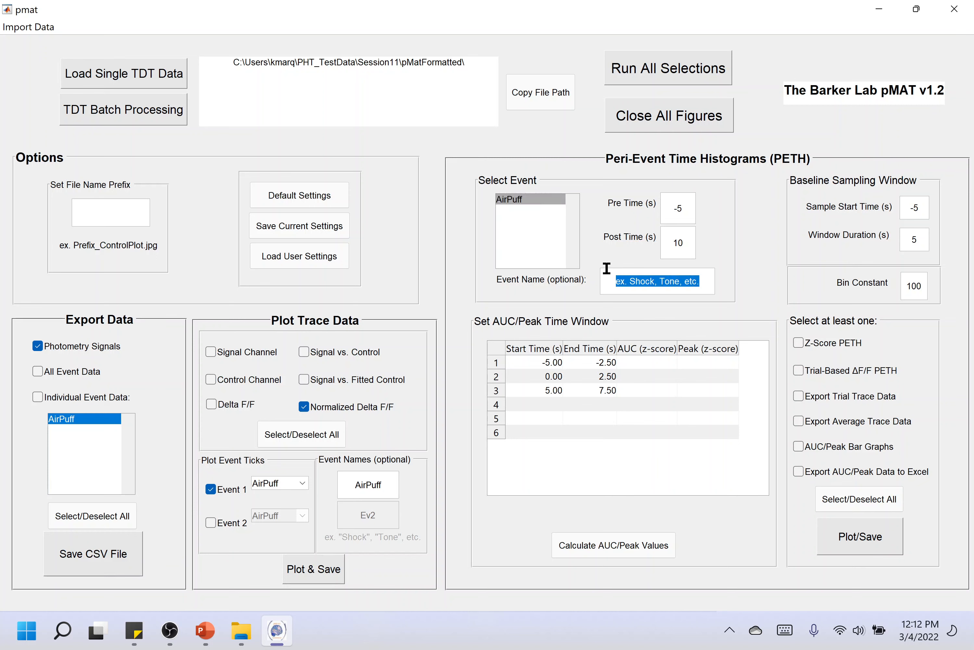
{"action": "type", "text": "A"}
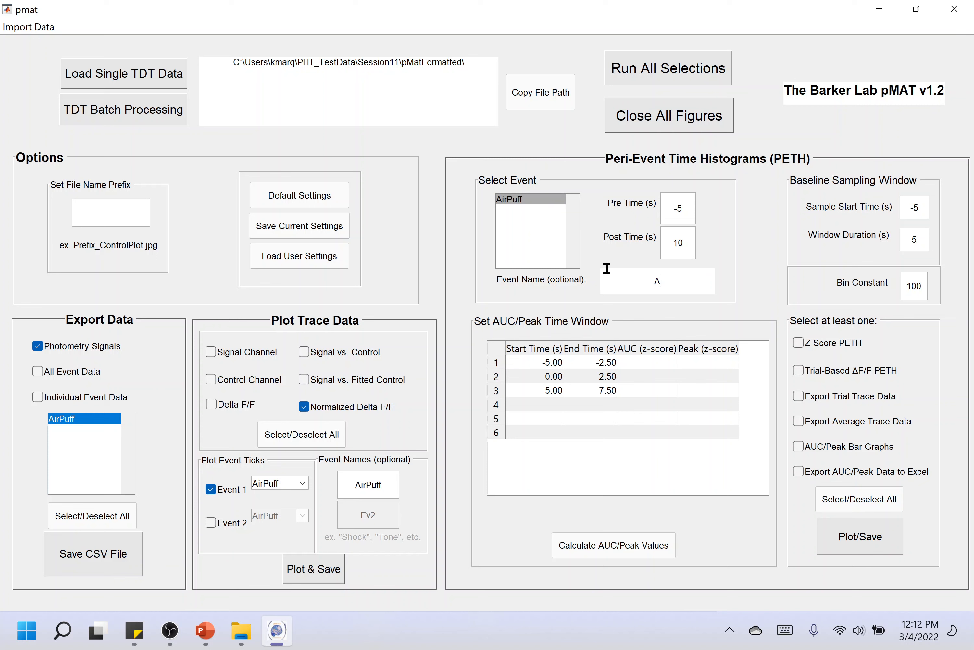
{"action": "type", "text": "irPuffTLL"}
{"action": "left_click", "coordinate": [688, 207]}
{"action": "double_click", "coordinate": [679, 243]}
{"action": "type", "text": "2"}
Set the baseline sampling window to start at -1 s with a 1 s duration, and set the bin constant to 1
{"action": "double_click", "coordinate": [917, 207]}
{"action": "type", "text": "1"}
{"action": "double_click", "coordinate": [918, 241]}
{"action": "type", "text": "1"}
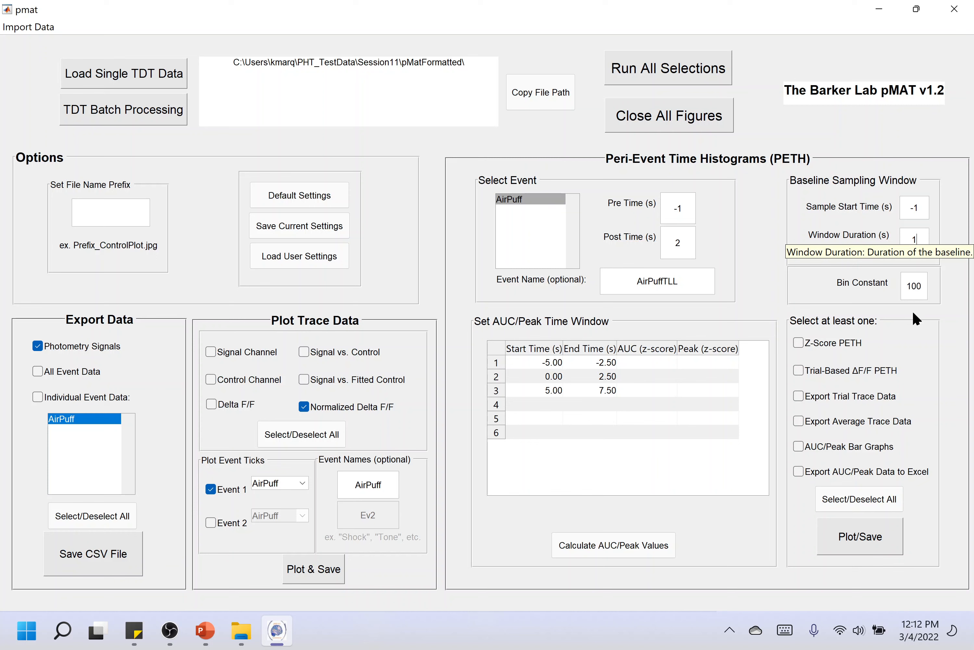
{"action": "left_click", "coordinate": [914, 288]}
{"action": "key", "text": "shift+Tab"}
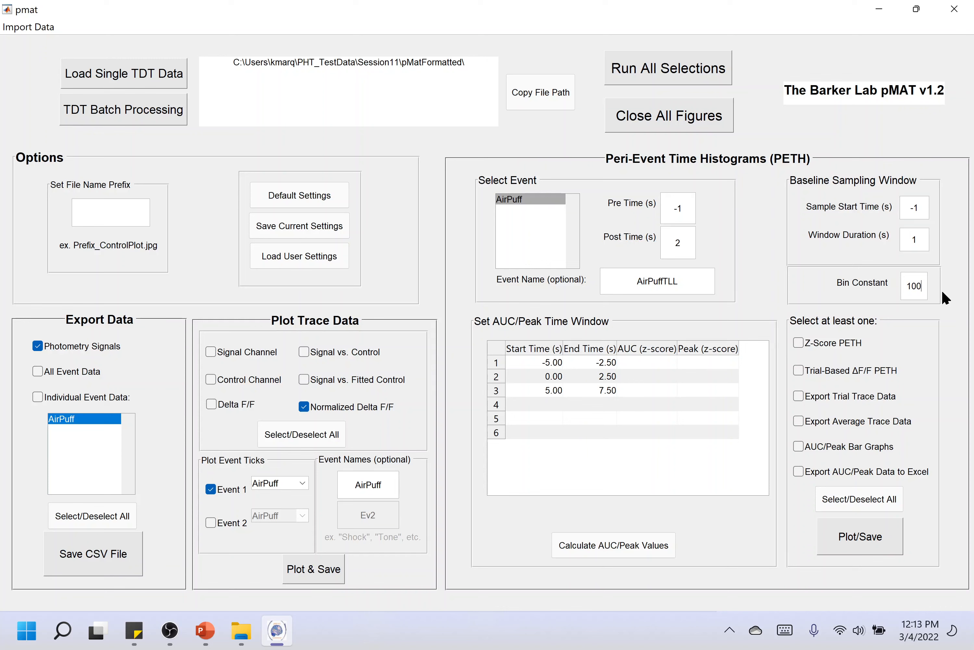
{"action": "double_click", "coordinate": [925, 288]}
{"action": "type", "text": "1"}
Plot and save the Z-Score PETH with trial trace data and average trace data exported
{"action": "left_click", "coordinate": [798, 342]}
{"action": "left_click", "coordinate": [804, 395]}
{"action": "left_click", "coordinate": [802, 422]}
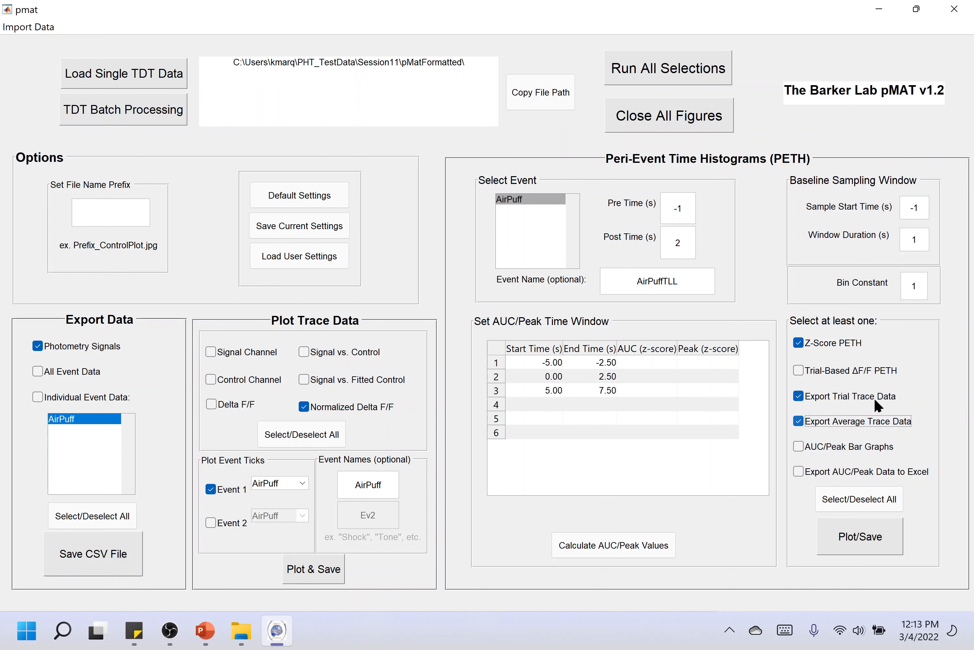
{"action": "left_click", "coordinate": [858, 542]}
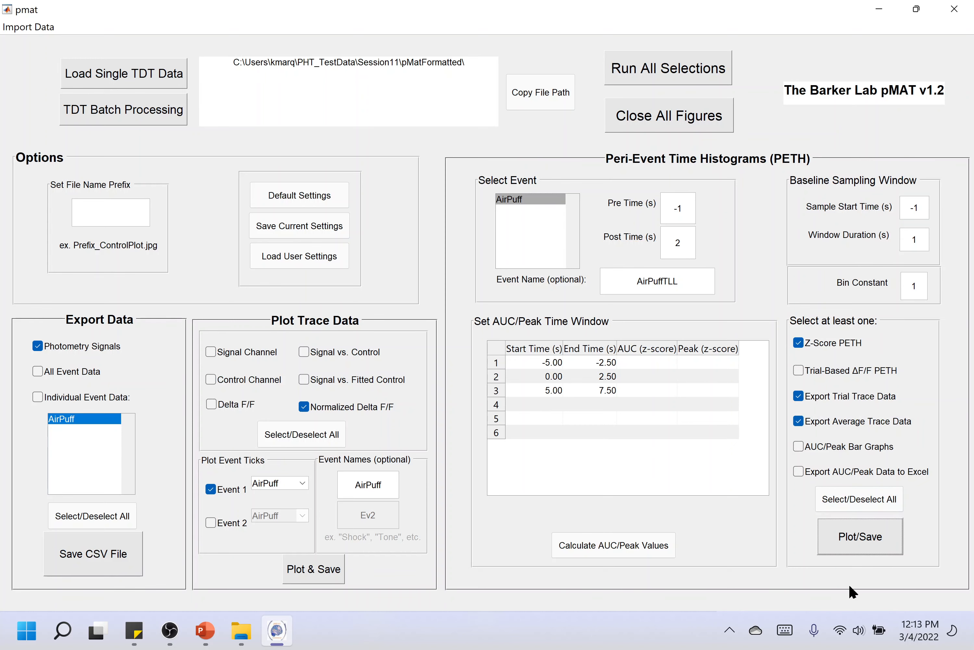
Enlarge the Z-Score PETH figure window and add a color bar to the trial heat map
{"action": "left_click_drag", "start_coordinate": [454, 37], "coordinate": [381, 32]}
{"action": "left_click_drag", "start_coordinate": [640, 419], "coordinate": [759, 505]}
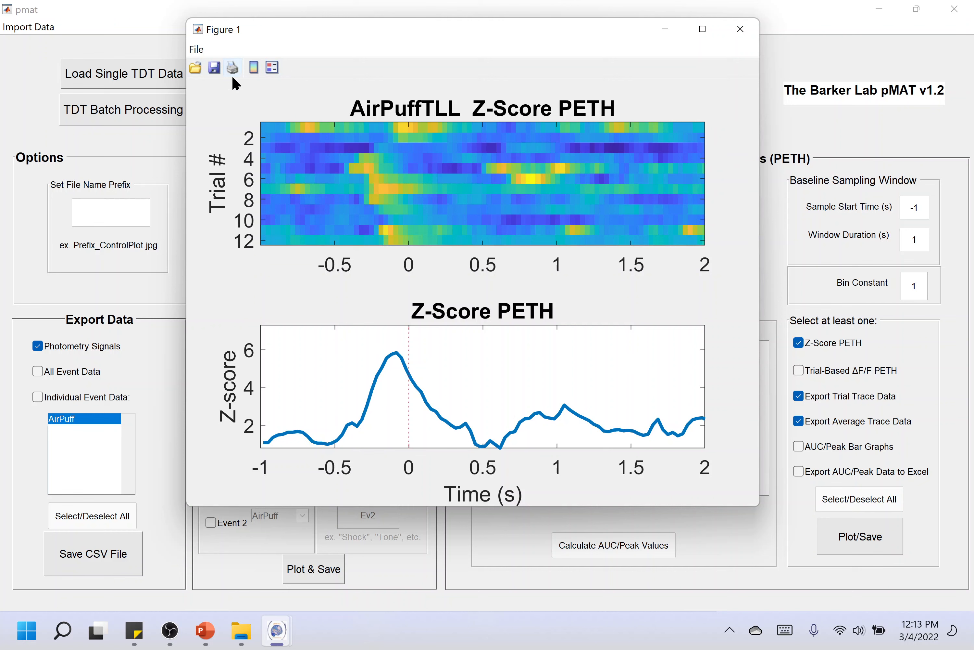
{"action": "left_click", "coordinate": [252, 70]}
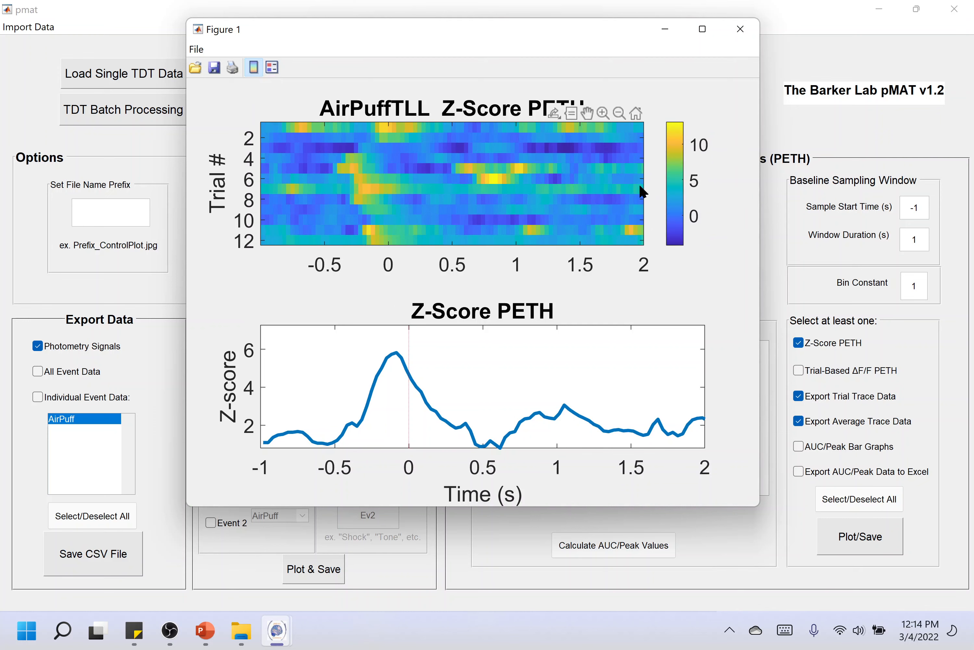
Try the hsv colormap on the trial heat map and restore the default parula colormap
{"action": "right_click", "coordinate": [675, 174]}
{"action": "mouse_move", "coordinate": [685, 215]}
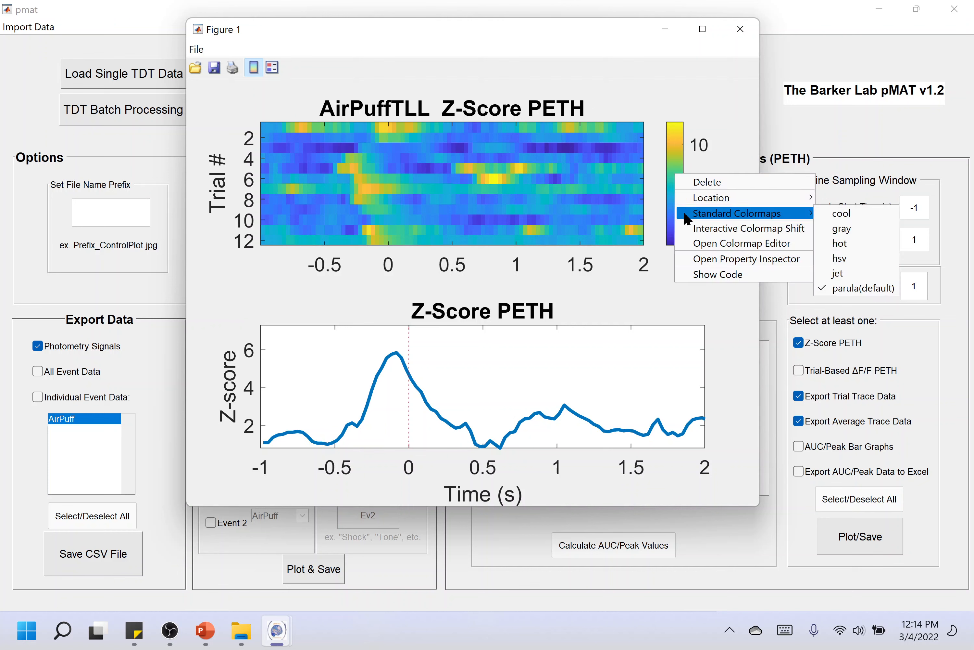
{"action": "left_click", "coordinate": [855, 259]}
{"action": "right_click", "coordinate": [676, 192]}
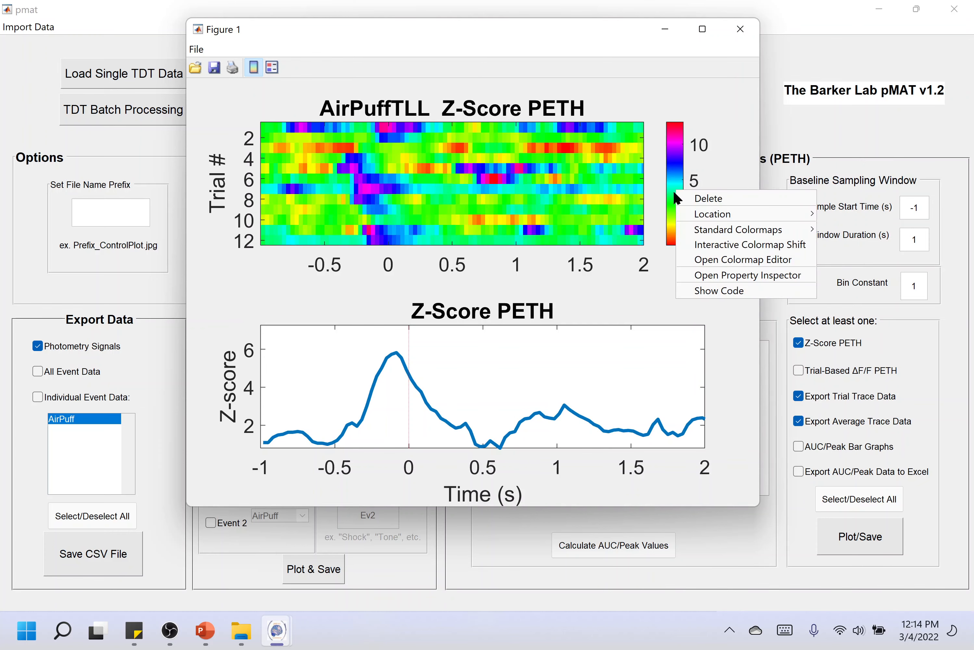
{"action": "mouse_move", "coordinate": [759, 237]}
{"action": "left_click", "coordinate": [860, 304]}
Move the Z-Score PETH figure aside, set the bin constant to 5, and plot and save the PETH again
{"action": "left_click_drag", "start_coordinate": [495, 34], "coordinate": [326, 25]}
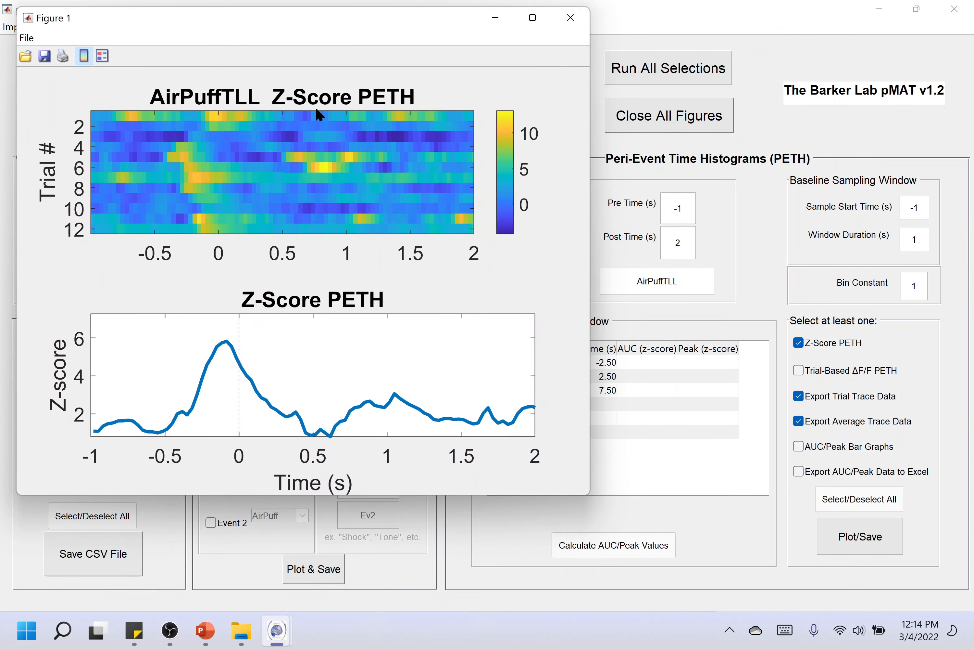
{"action": "left_click", "coordinate": [682, 28]}
{"action": "double_click", "coordinate": [904, 283]}
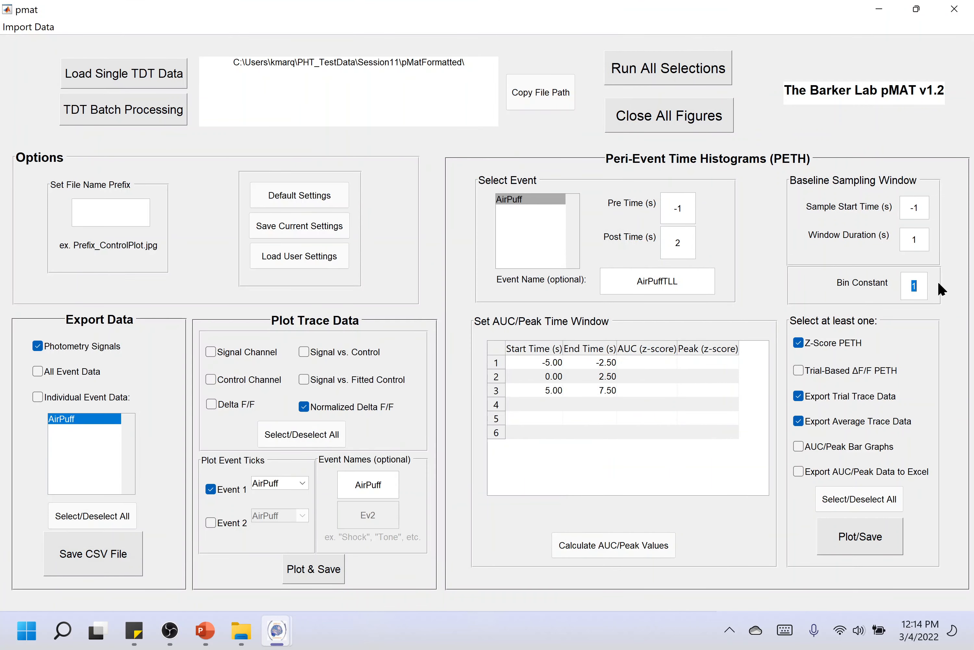
{"action": "type", "text": "5"}
{"action": "left_click", "coordinate": [844, 544]}
Enlarge the new Z-Score PETH figure window, add a color bar to its heat map, and move it aside
{"action": "left_click_drag", "start_coordinate": [459, 38], "coordinate": [608, 42]}
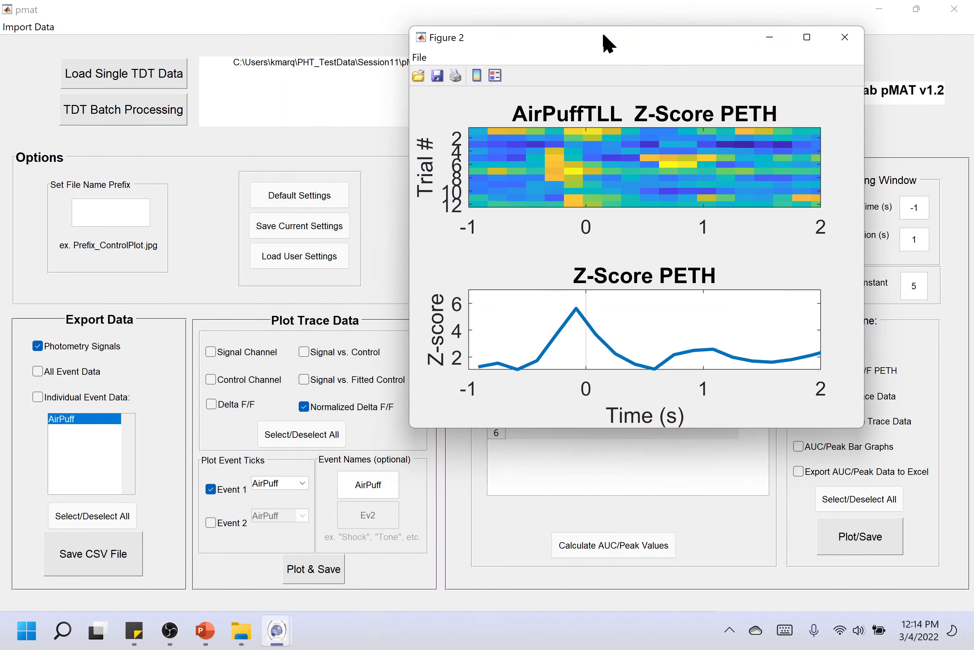
{"action": "left_click_drag", "start_coordinate": [410, 429], "coordinate": [332, 476]}
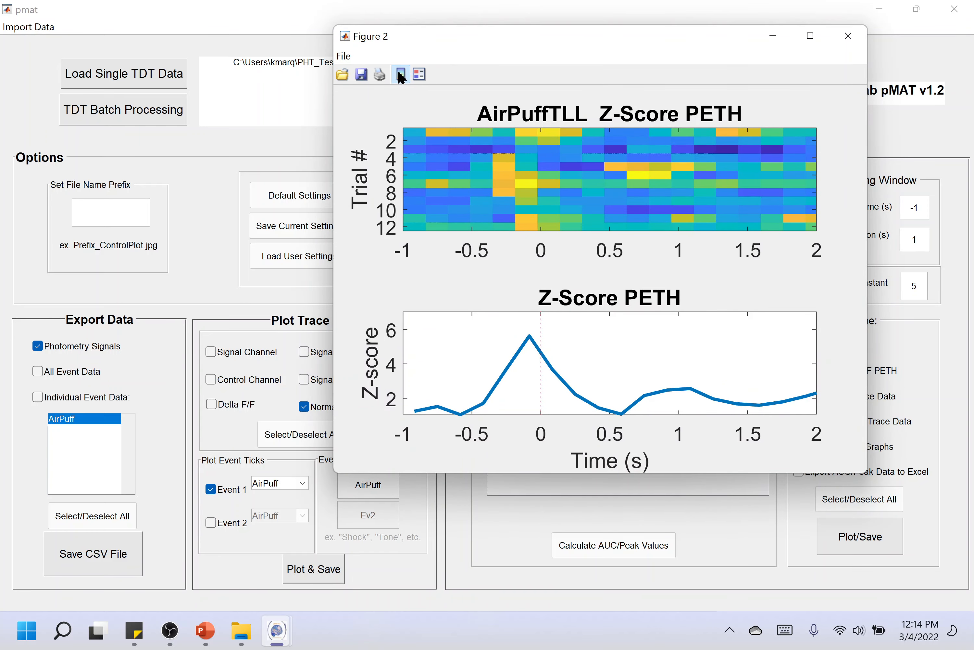
{"action": "left_click", "coordinate": [400, 77]}
{"action": "left_click_drag", "start_coordinate": [737, 52], "coordinate": [848, 36]}
Compare the first Z-Score PETH figure side by side with the second one, and close both figure windows
{"action": "mouse_move", "coordinate": [277, 632]}
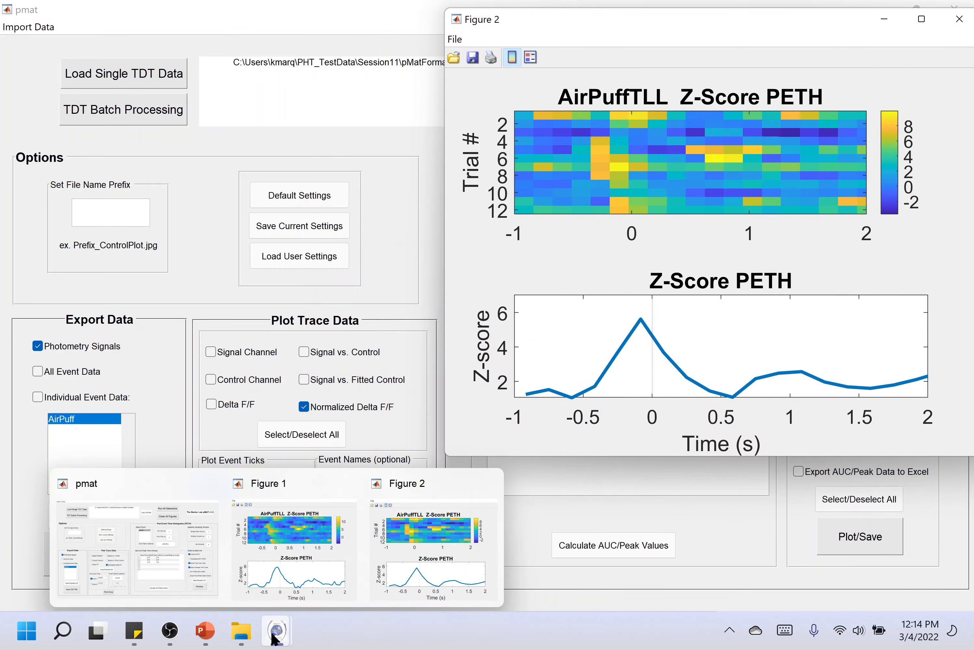
{"action": "left_click", "coordinate": [292, 547]}
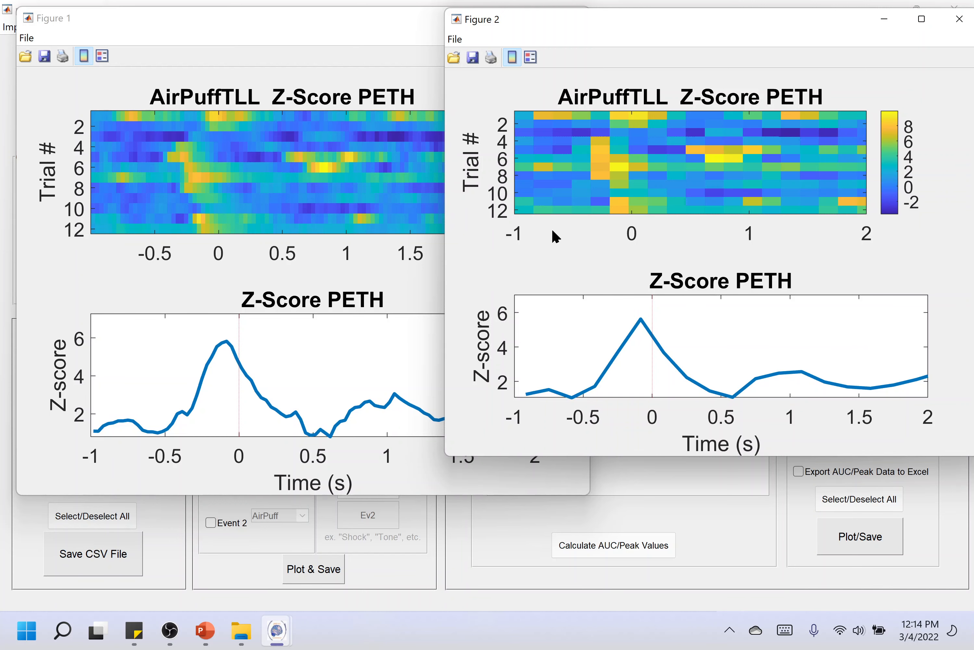
{"action": "left_click", "coordinate": [959, 19]}
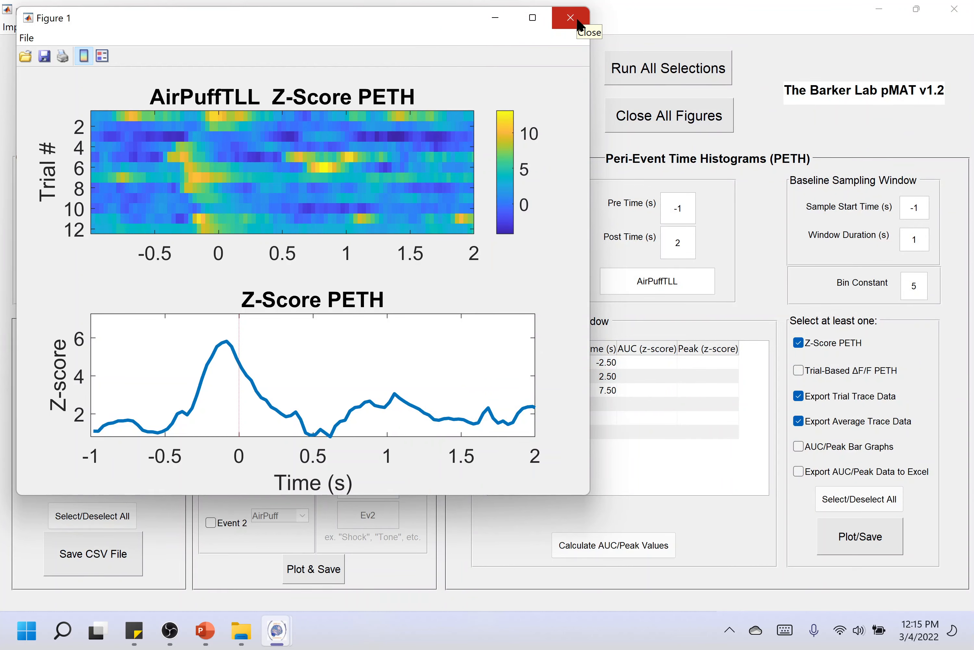
{"action": "left_click", "coordinate": [578, 25]}
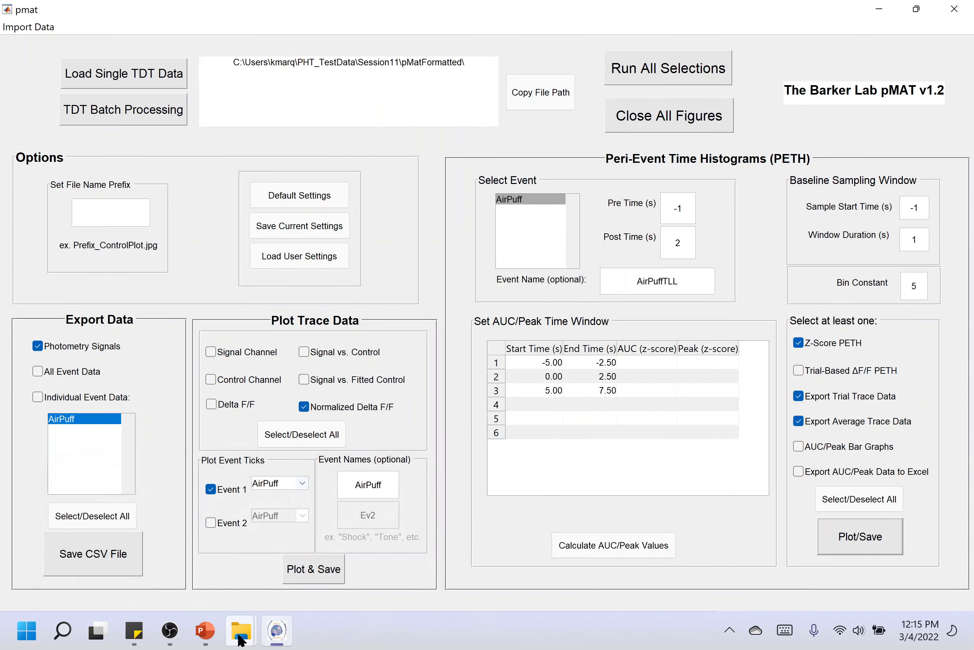
Switch to the Figures folder in File Explorer and examine the saved AirPuffTLL_ZScorePETH and AirPuffTLL_ZScorePETH_1 images
{"action": "mouse_move", "coordinate": [241, 631]}
{"action": "left_click", "coordinate": [298, 575]}
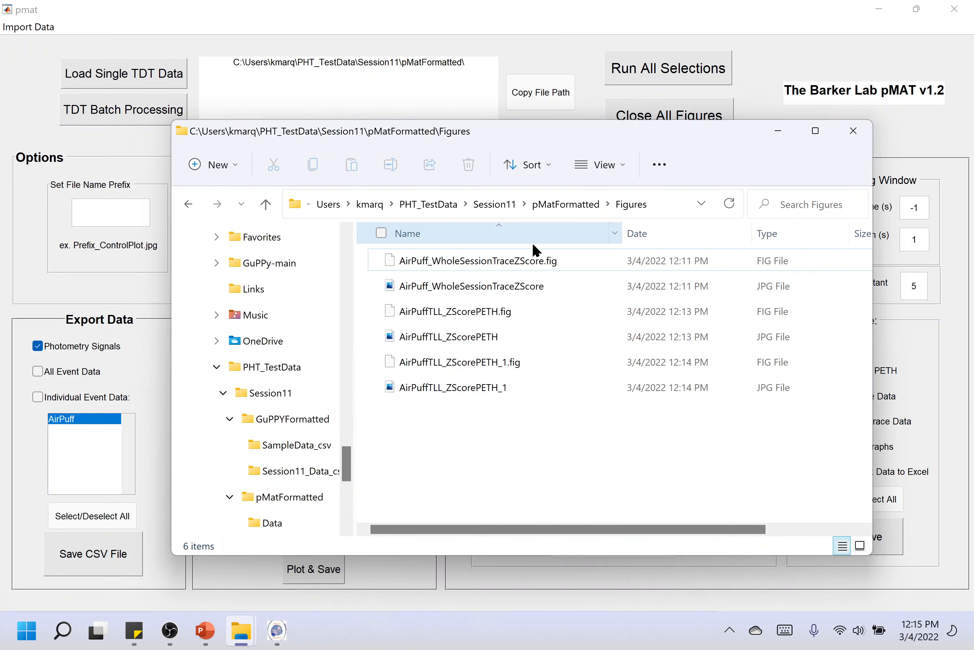
{"action": "left_click", "coordinate": [524, 351]}
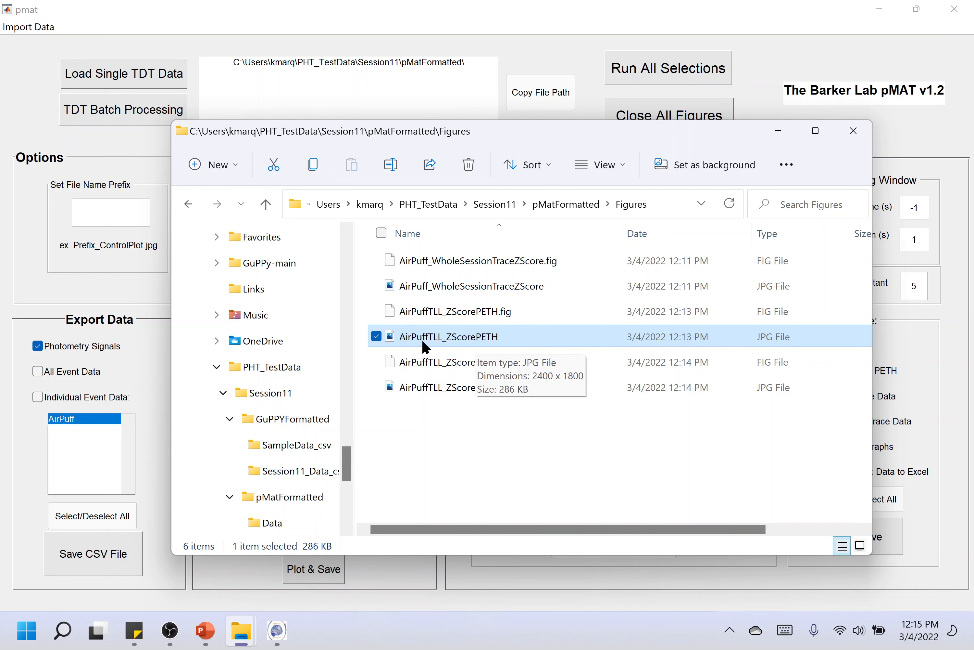
{"action": "left_click", "coordinate": [495, 336]}
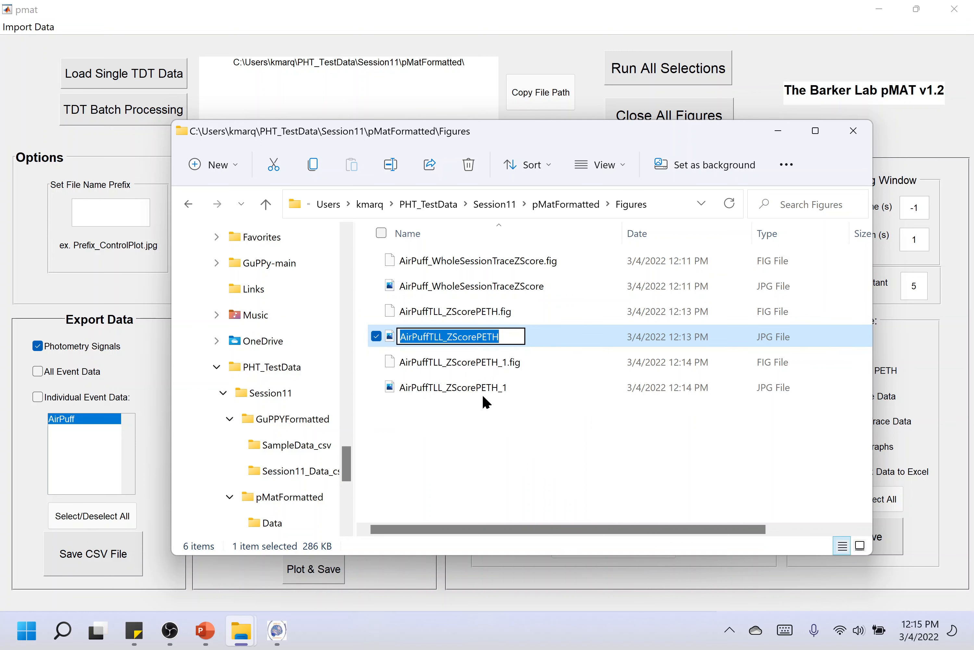
{"action": "left_click", "coordinate": [518, 390]}
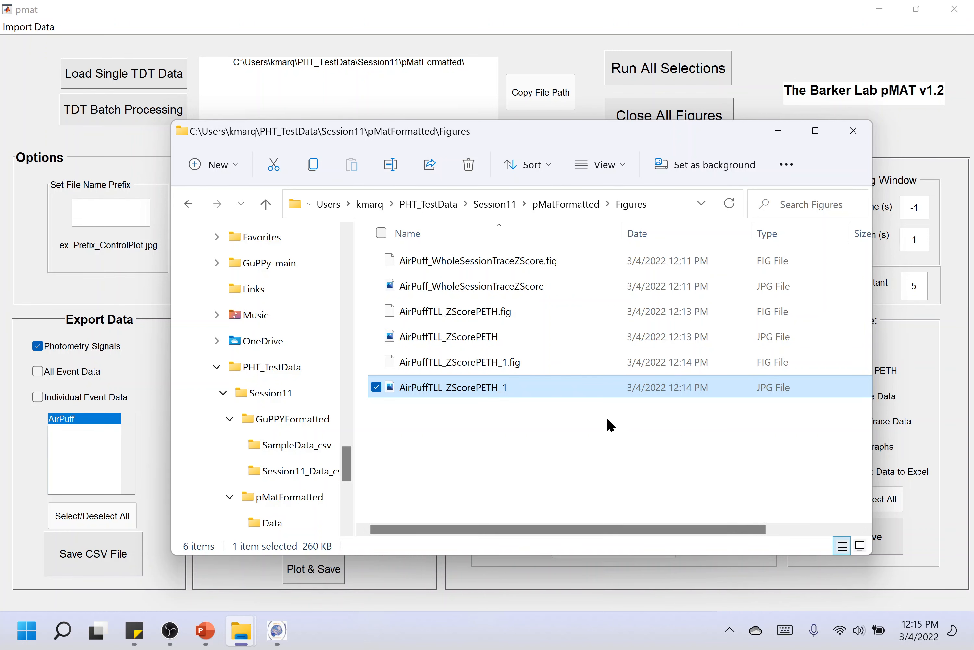
Examine the exported average and trial trace CSV files in the pMatFormatted Data folder, and close File Explorer
{"action": "left_click", "coordinate": [565, 205]}
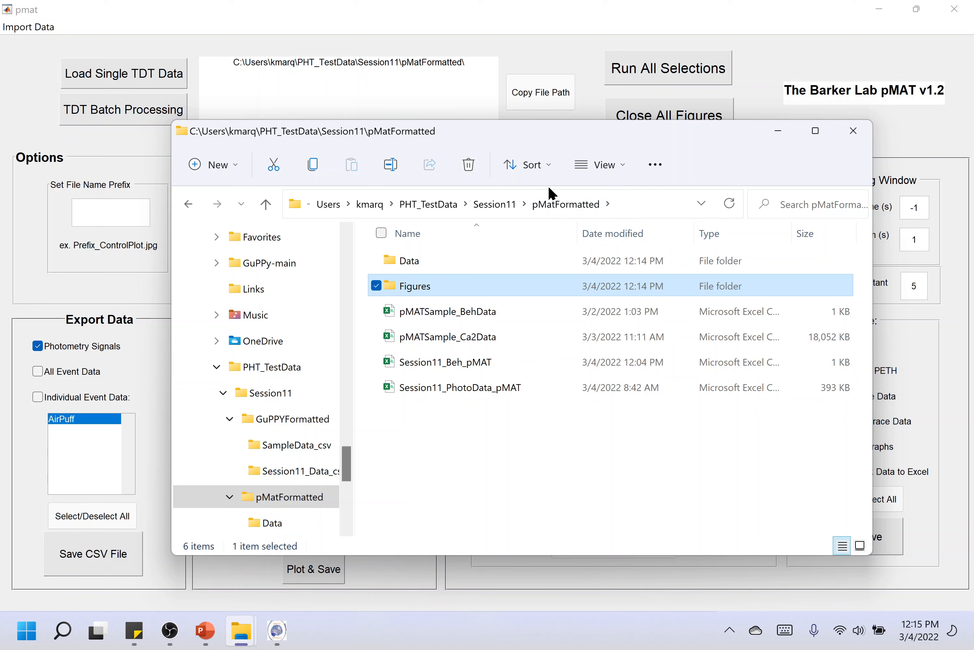
{"action": "double_click", "coordinate": [456, 259]}
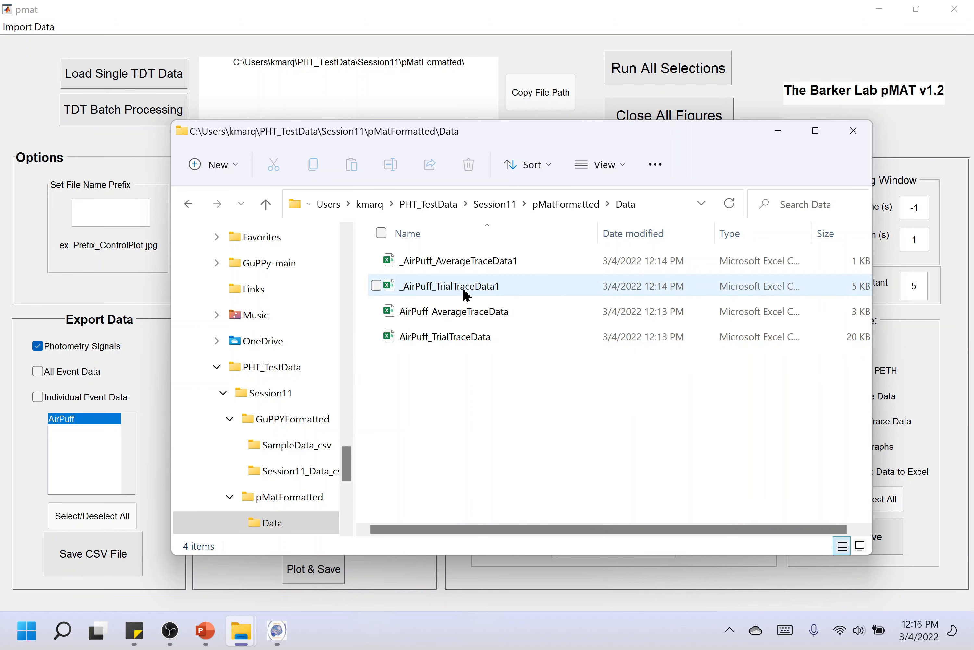
{"action": "mouse_move", "coordinate": [465, 289]}
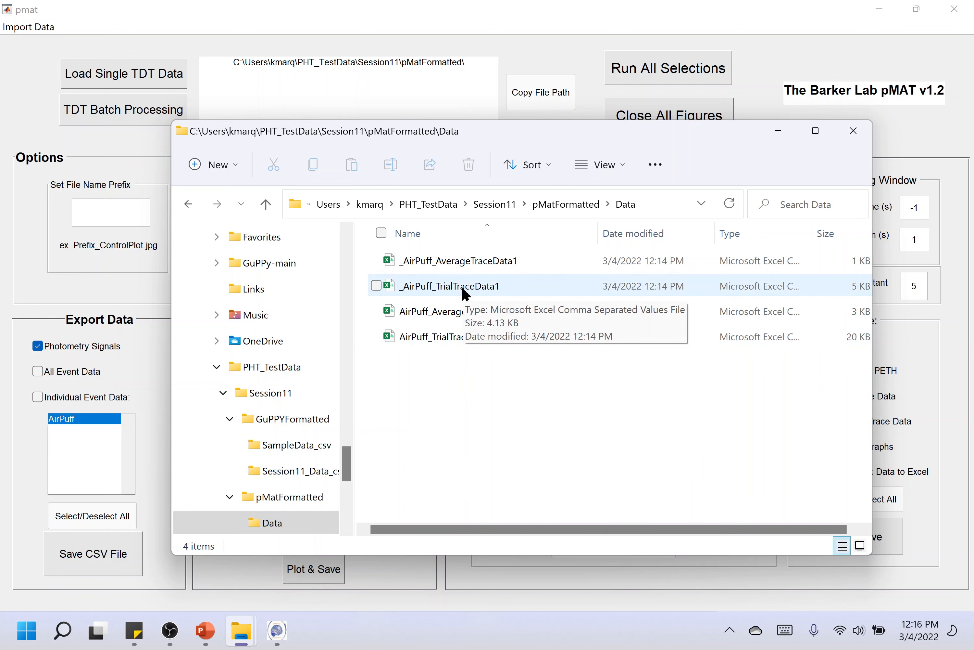
{"action": "left_click", "coordinate": [556, 206]}
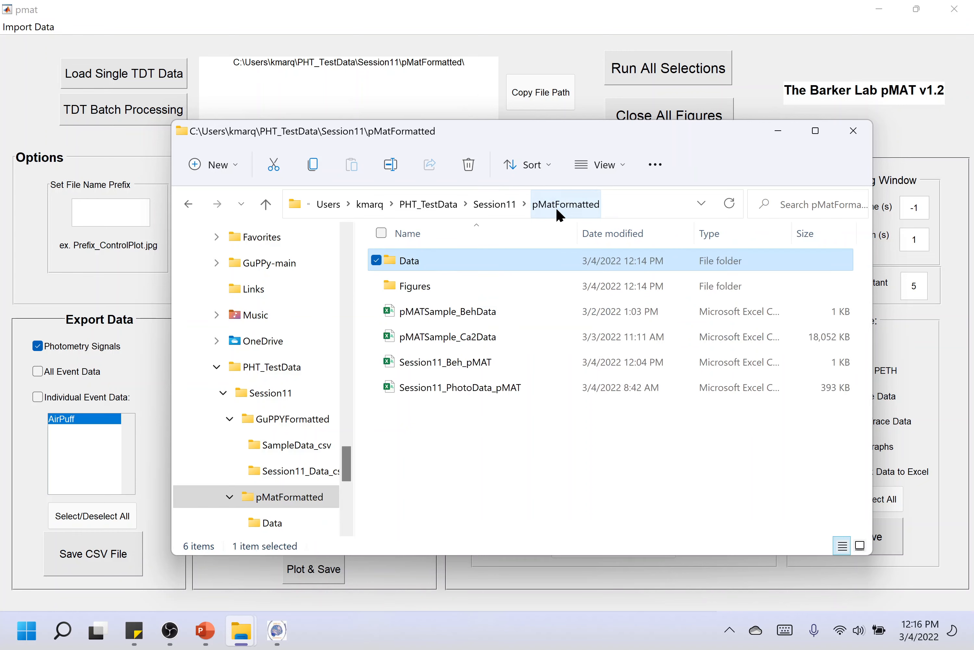
{"action": "left_click", "coordinate": [850, 132]}
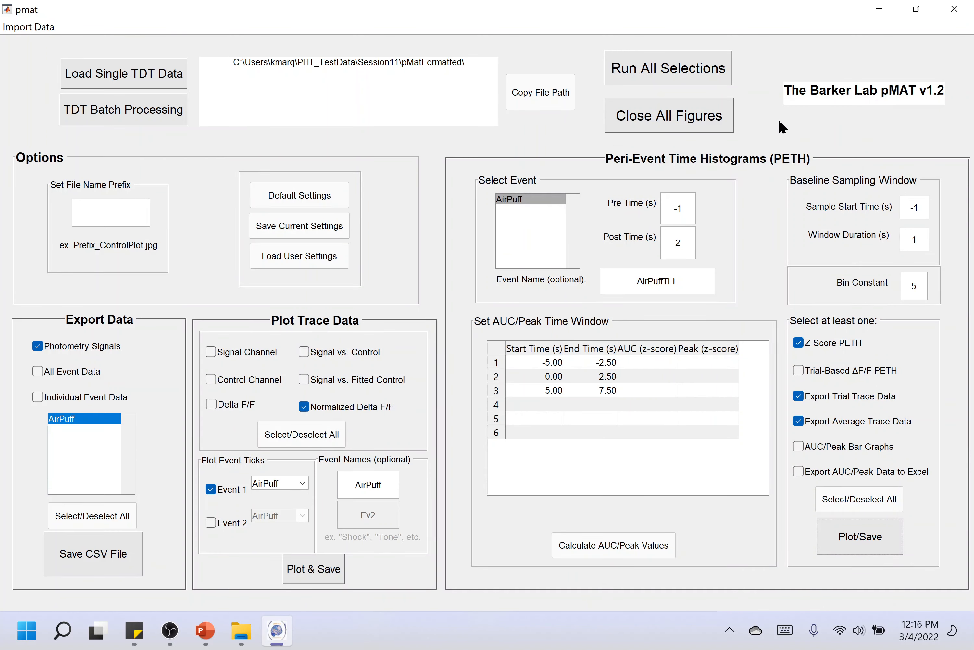